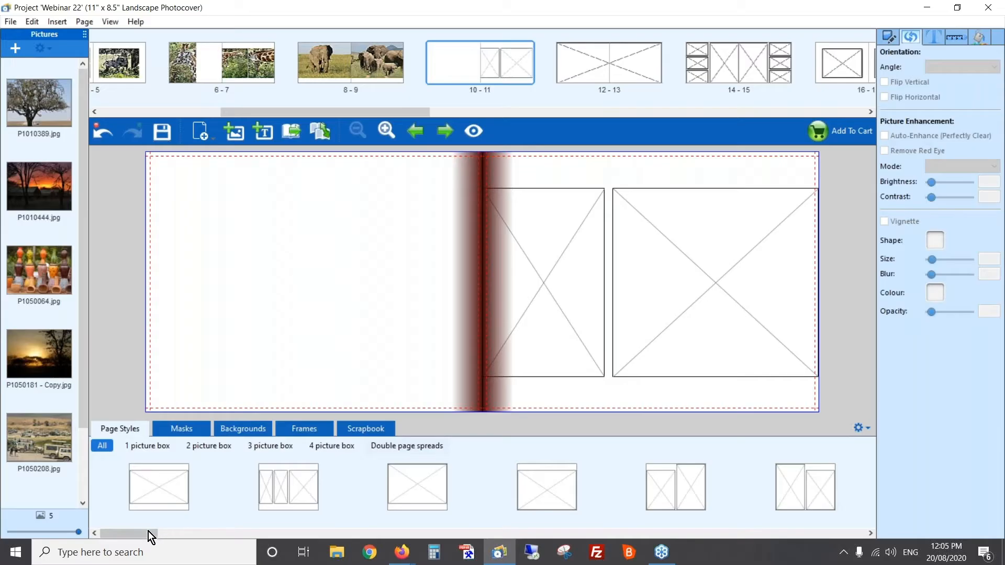
Step: Apply the page style with three stacked picture boxes and side text to page 10, and delete its placeholder text box
{"action": "mouse_move", "coordinate": [134, 535]}
{"action": "left_mouse_down"}
{"action": "mouse_move", "coordinate": [832, 558]}
{"action": "mouse_move", "coordinate": [126, 534]}
{"action": "left_mouse_up"}
{"action": "left_click_drag", "start_coordinate": [150, 533], "coordinate": [397, 539]}
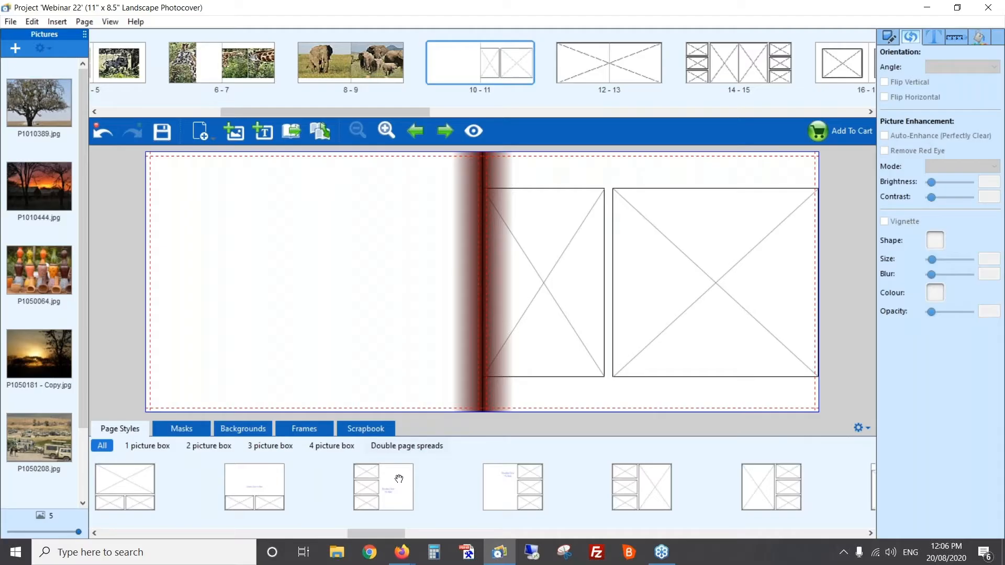
{"action": "left_click_drag", "start_coordinate": [399, 480], "coordinate": [272, 271]}
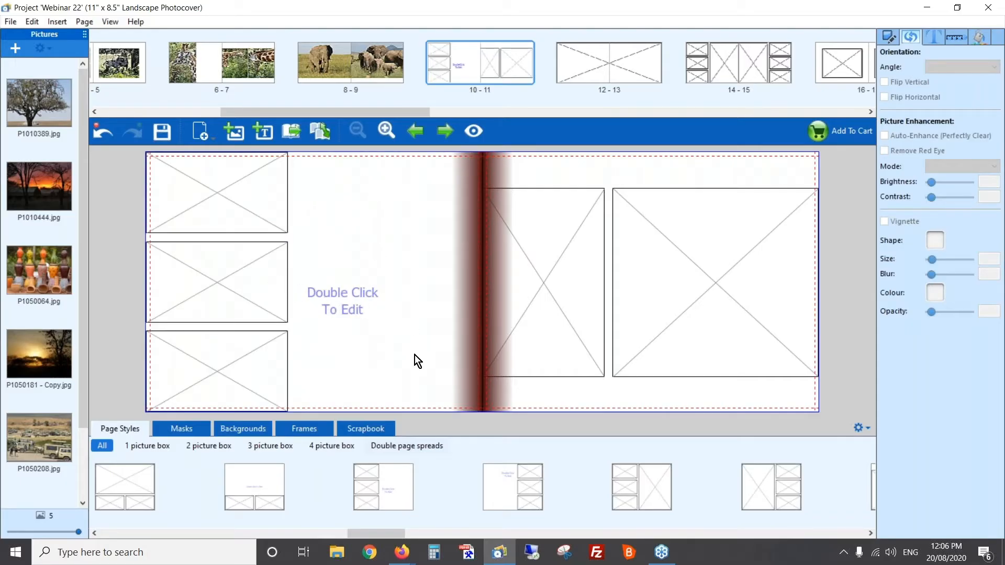
{"action": "left_click", "coordinate": [341, 301]}
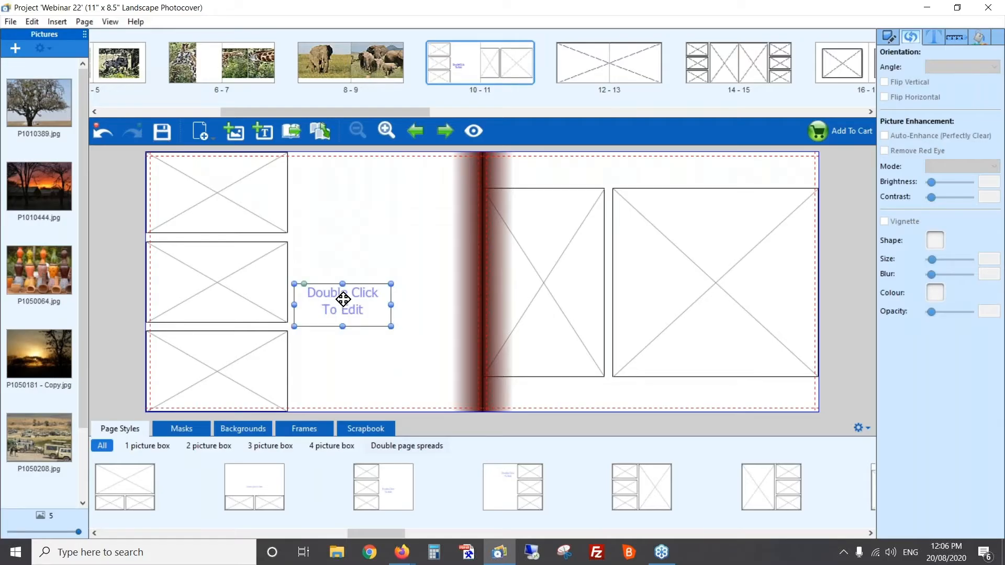
{"action": "key", "text": "Delete"}
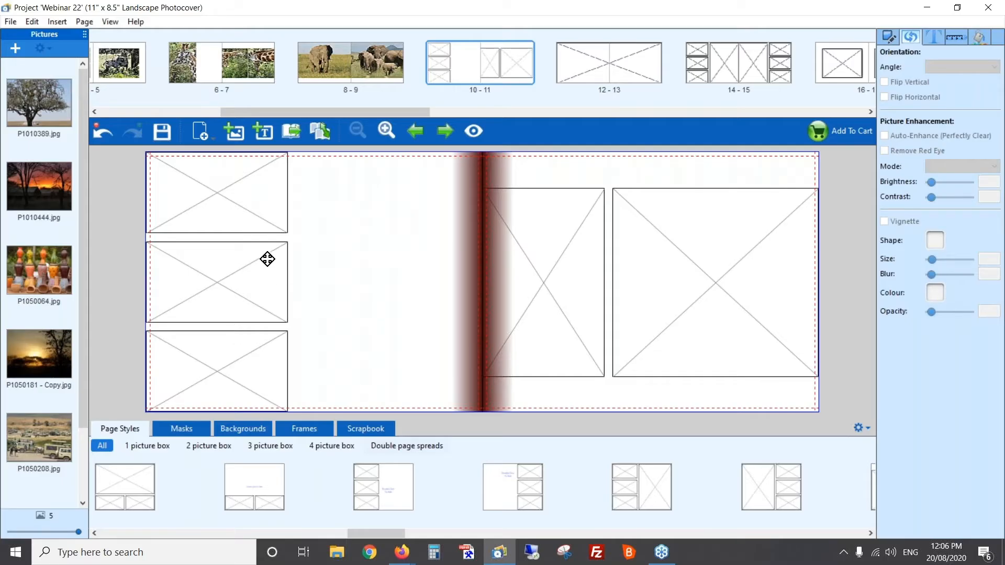
Step: Duplicate the three stacked picture boxes on page 10 and place the copies beside them as an aligned second column
{"action": "left_click", "coordinate": [248, 215]}
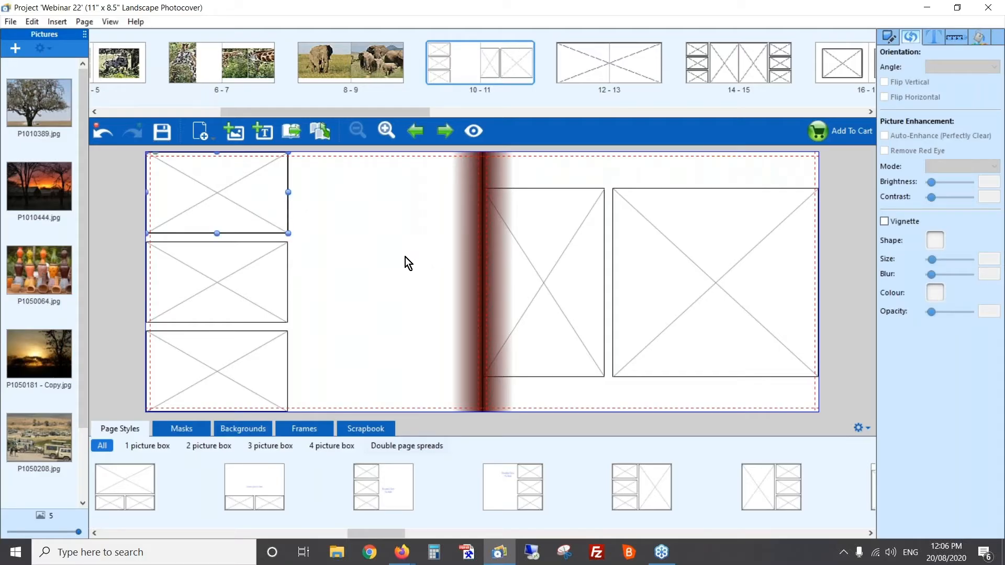
{"action": "left_click", "coordinate": [242, 266], "text": "ctrl"}
{"action": "left_click", "coordinate": [262, 349], "text": "ctrl"}
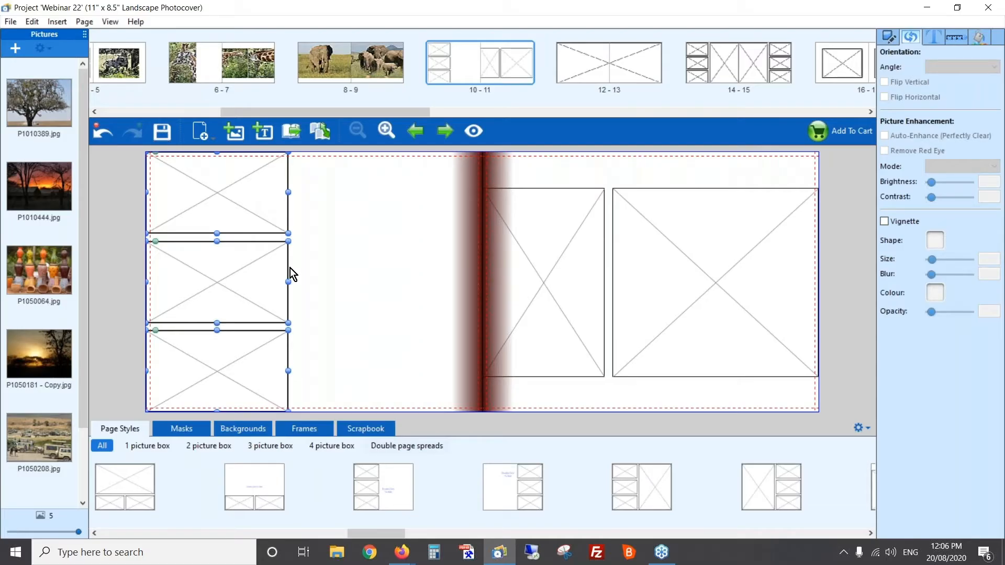
{"action": "right_click", "coordinate": [249, 196]}
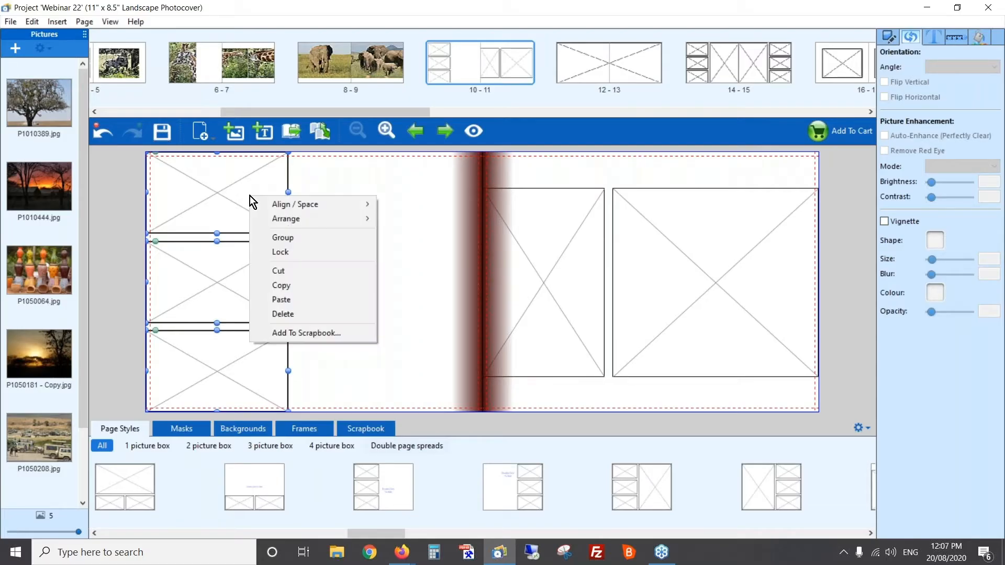
{"action": "left_click", "coordinate": [318, 286]}
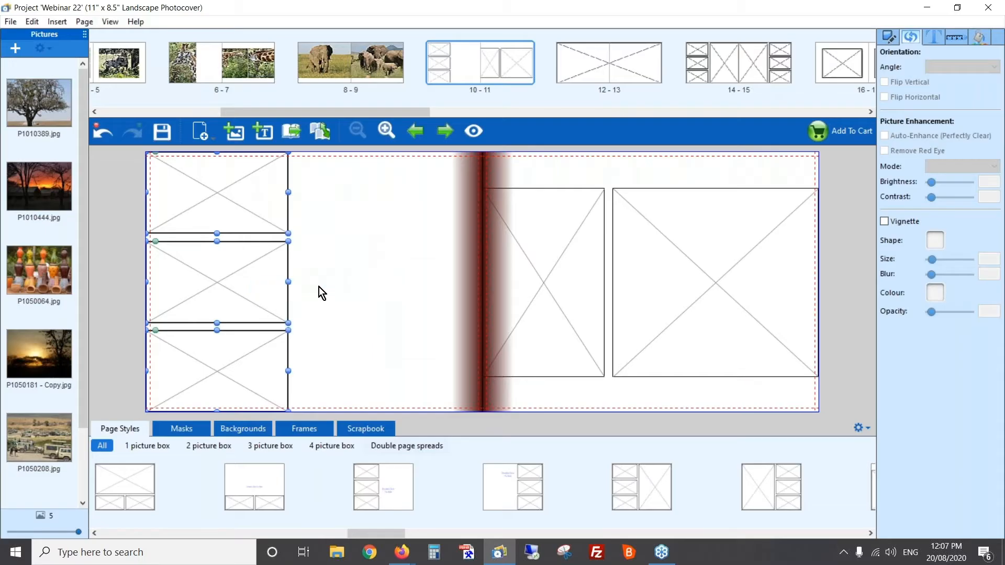
{"action": "right_click", "coordinate": [353, 210]}
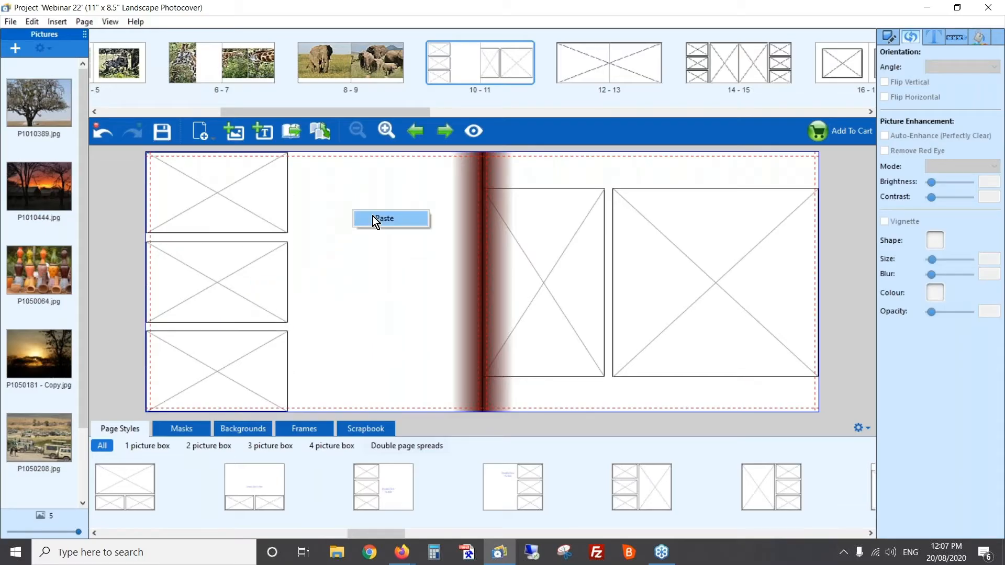
{"action": "left_click", "coordinate": [374, 217]}
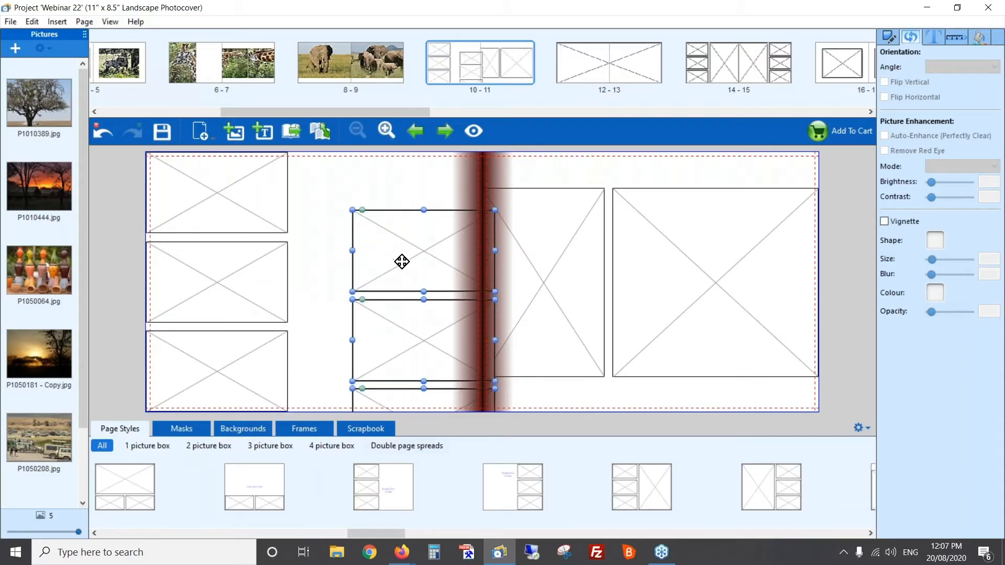
{"action": "left_click_drag", "start_coordinate": [402, 258], "coordinate": [349, 201]}
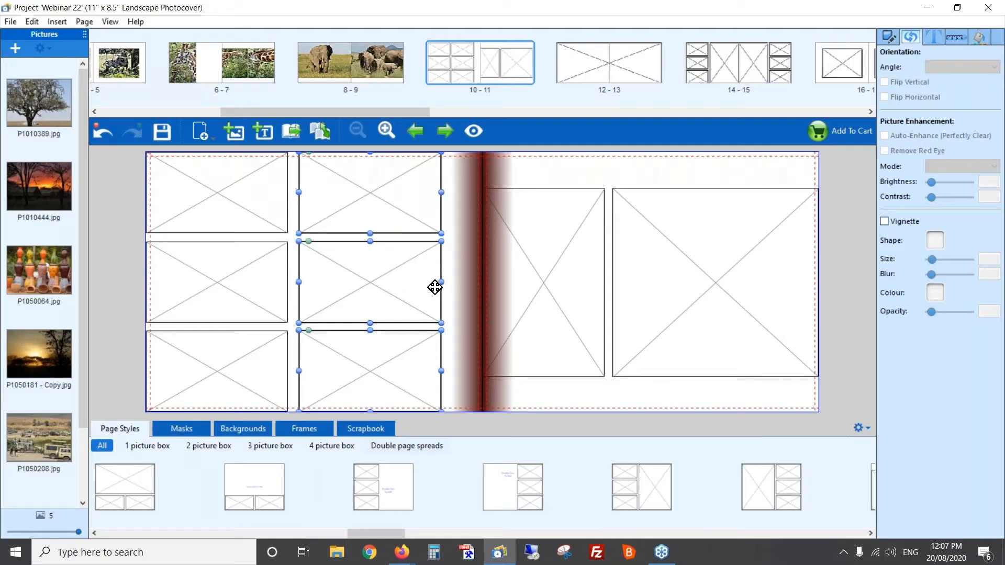
{"action": "left_click", "coordinate": [453, 290]}
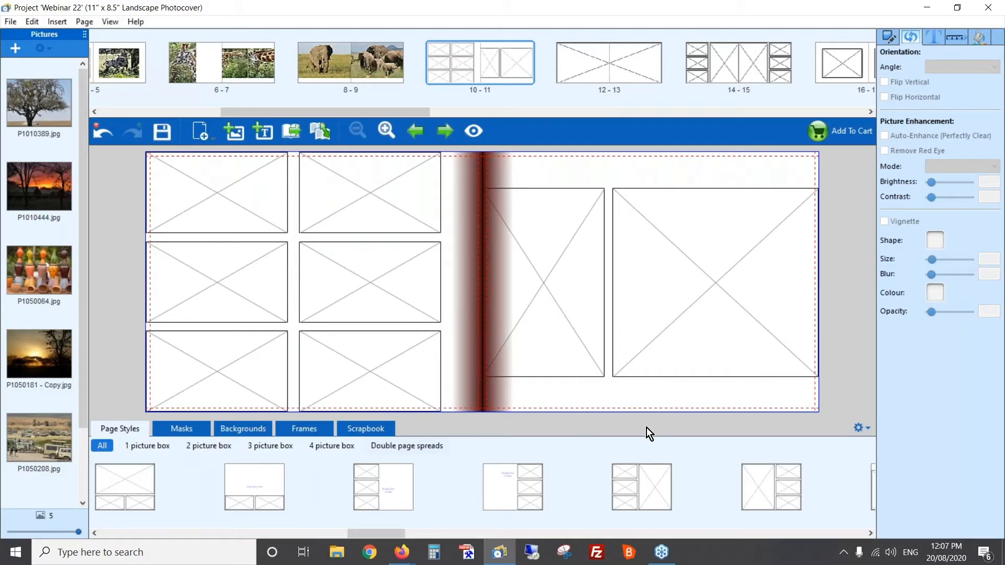
Step: Save the left page as a page style named "6 pics" in the Multi Boxes category for all projects of this type
{"action": "left_click", "coordinate": [869, 427]}
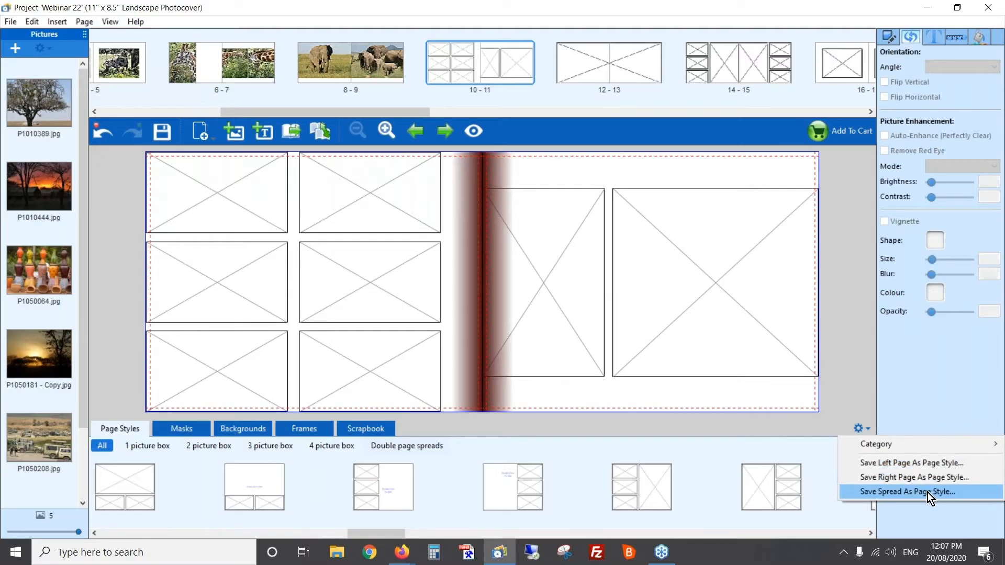
{"action": "left_click", "coordinate": [892, 463]}
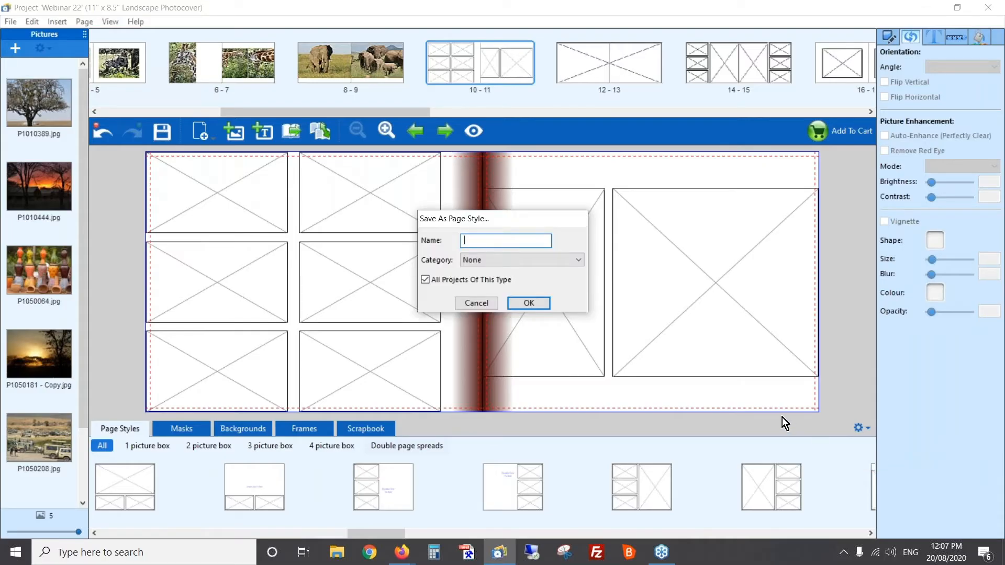
{"action": "type", "text": "6 pics"}
{"action": "left_click", "coordinate": [519, 262]}
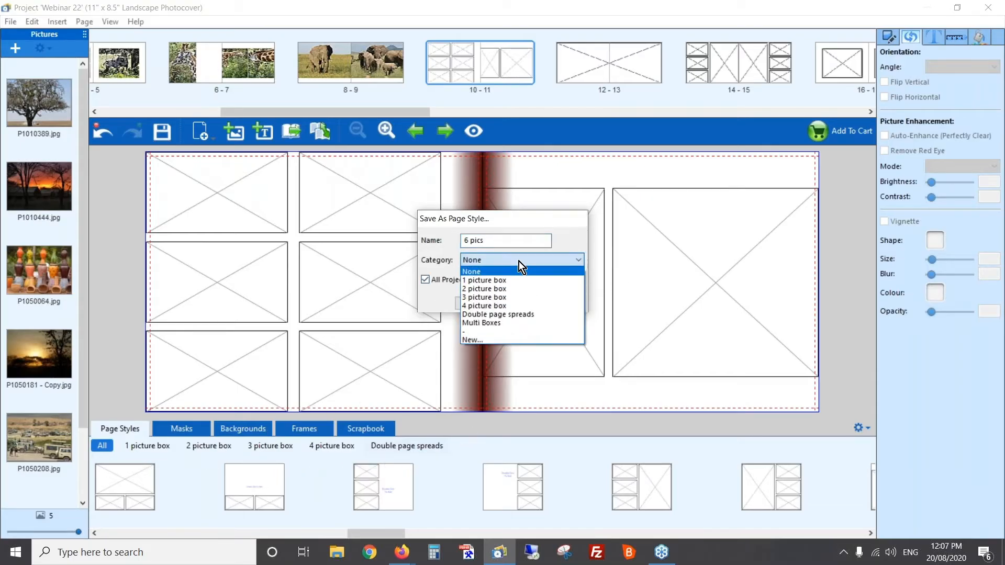
{"action": "left_click", "coordinate": [506, 322]}
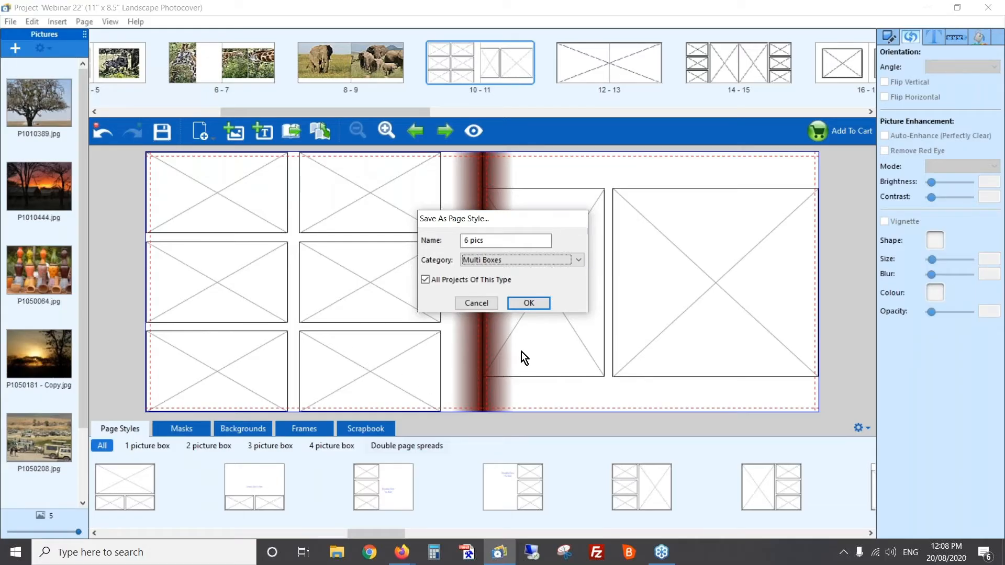
{"action": "left_click", "coordinate": [535, 303]}
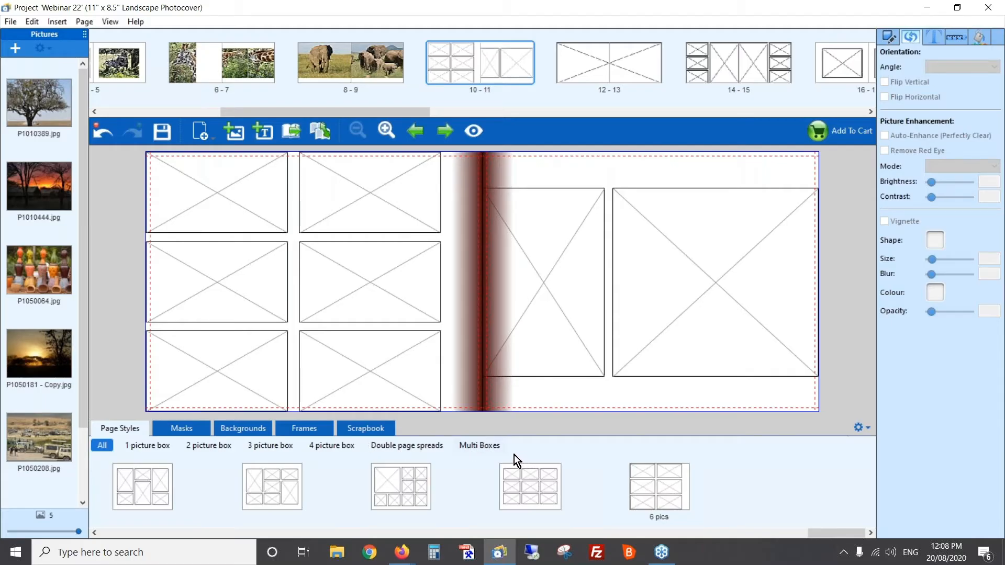
Step: Check where the 6 pics style is stored, both in the Multi Boxes category and among all page styles
{"action": "left_click", "coordinate": [479, 447]}
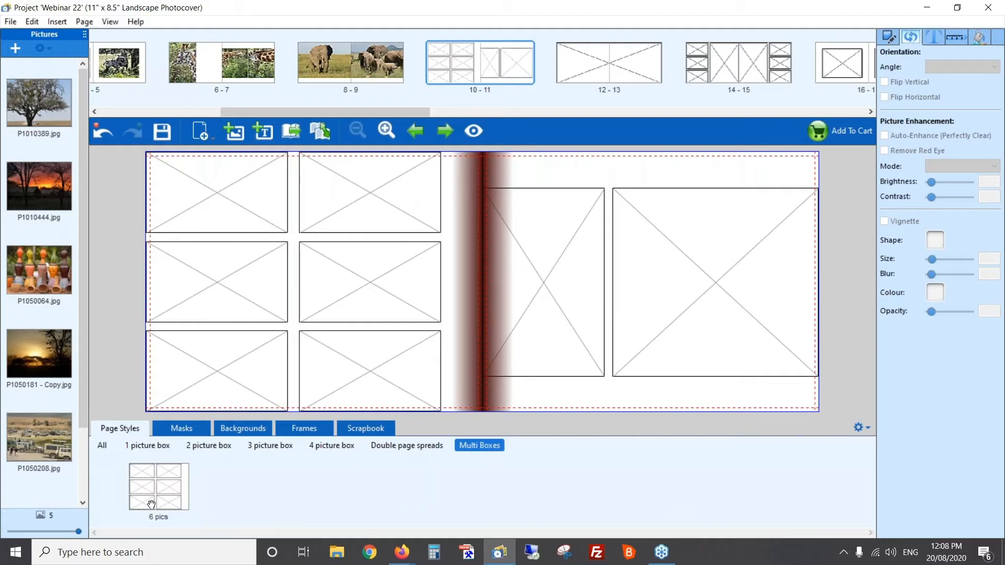
{"action": "left_click", "coordinate": [102, 447]}
{"action": "left_click_drag", "start_coordinate": [129, 536], "coordinate": [843, 509]}
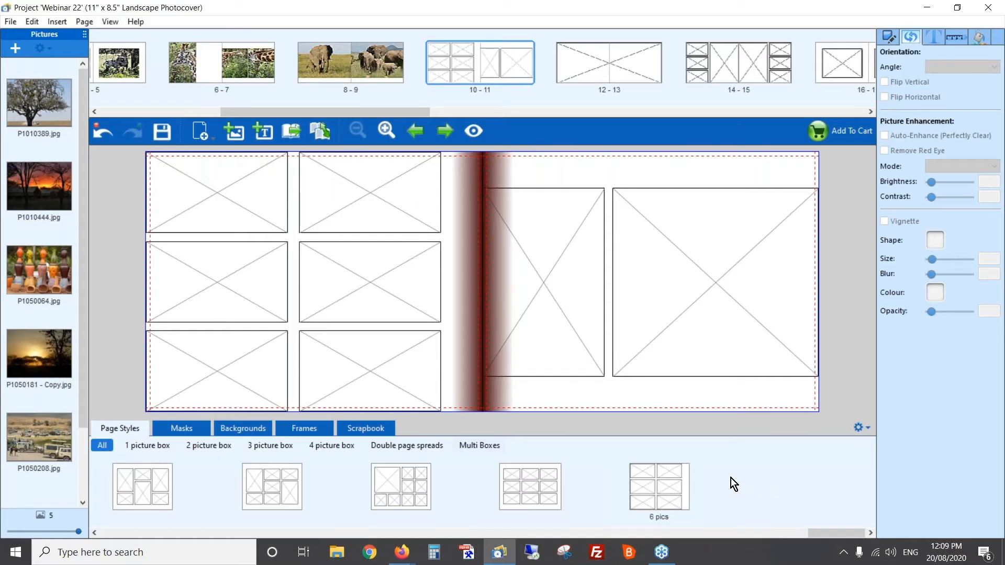
Step: Try assigning the 6 pics page style to all pages, and undo the assignment
{"action": "right_click", "coordinate": [653, 494]}
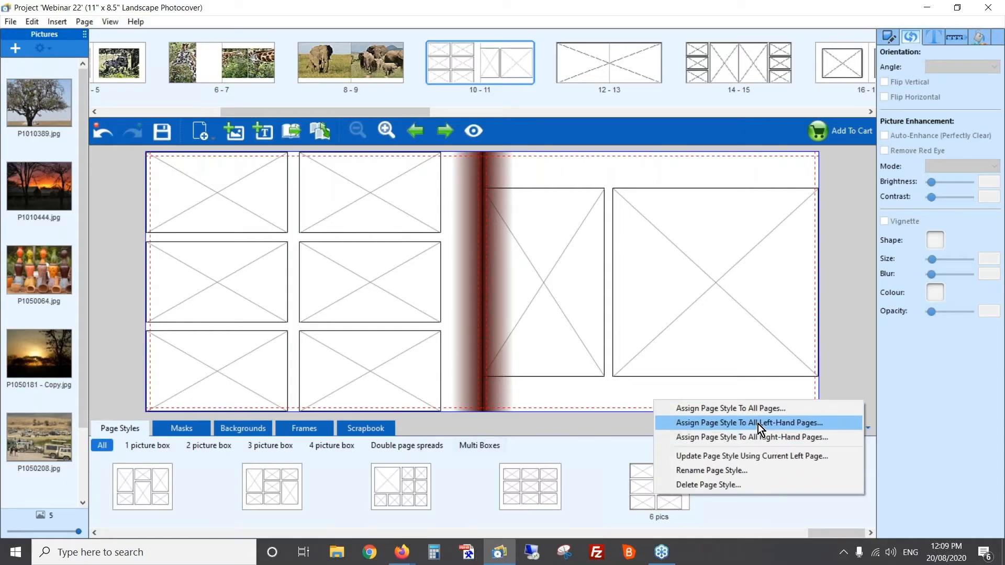
{"action": "left_click", "coordinate": [705, 408]}
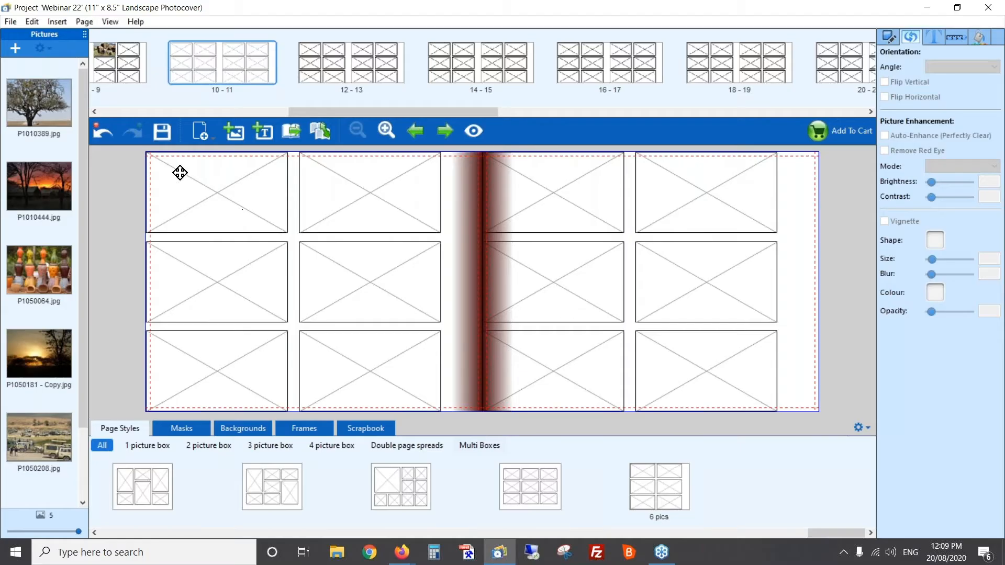
{"action": "left_click", "coordinate": [101, 133]}
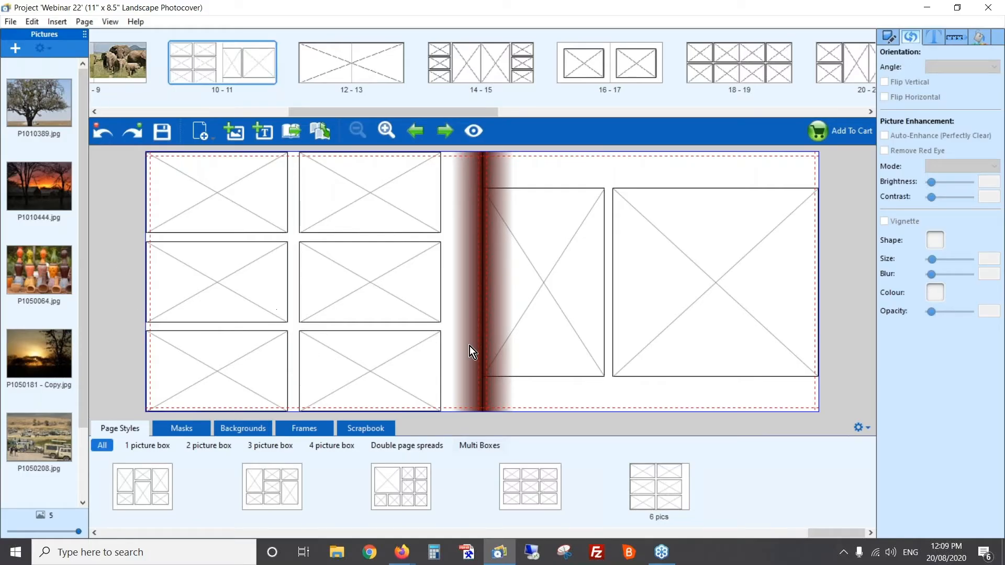
Step: Delete both picture boxes from page 11
{"action": "left_click", "coordinate": [587, 313]}
{"action": "key", "text": "Delete"}
{"action": "left_click", "coordinate": [655, 298]}
{"action": "key", "text": "Delete"}
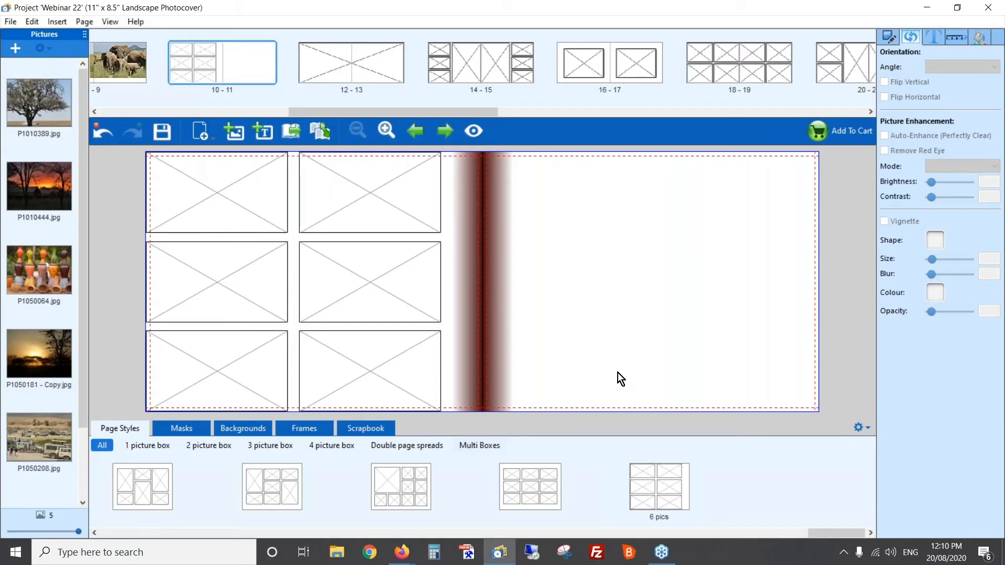
Step: Assign the plain dark grey background to all pages
{"action": "left_click", "coordinate": [246, 431]}
{"action": "left_click_drag", "start_coordinate": [123, 534], "coordinate": [553, 531]}
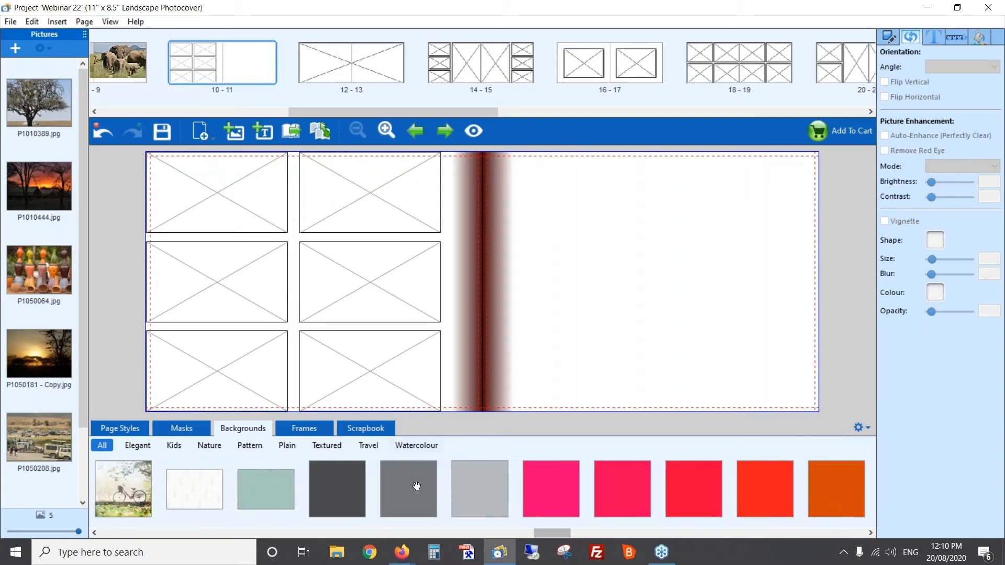
{"action": "right_click", "coordinate": [327, 486]}
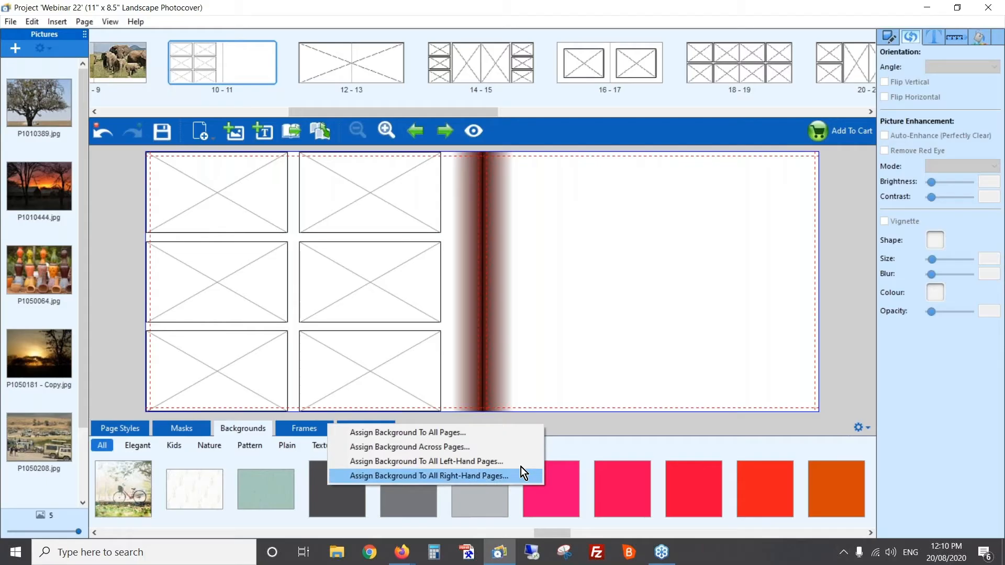
{"action": "left_click", "coordinate": [469, 432]}
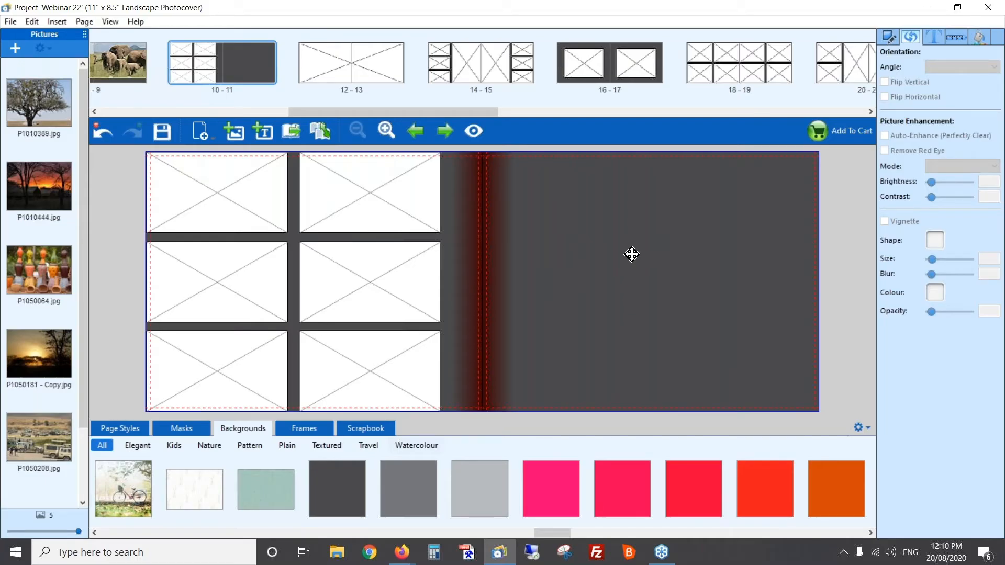
Step: Add a text box to the page 2 - 3 spread and move it over the leftmost giraffe in the large photo
{"action": "left_click_drag", "start_coordinate": [472, 113], "coordinate": [240, 111]}
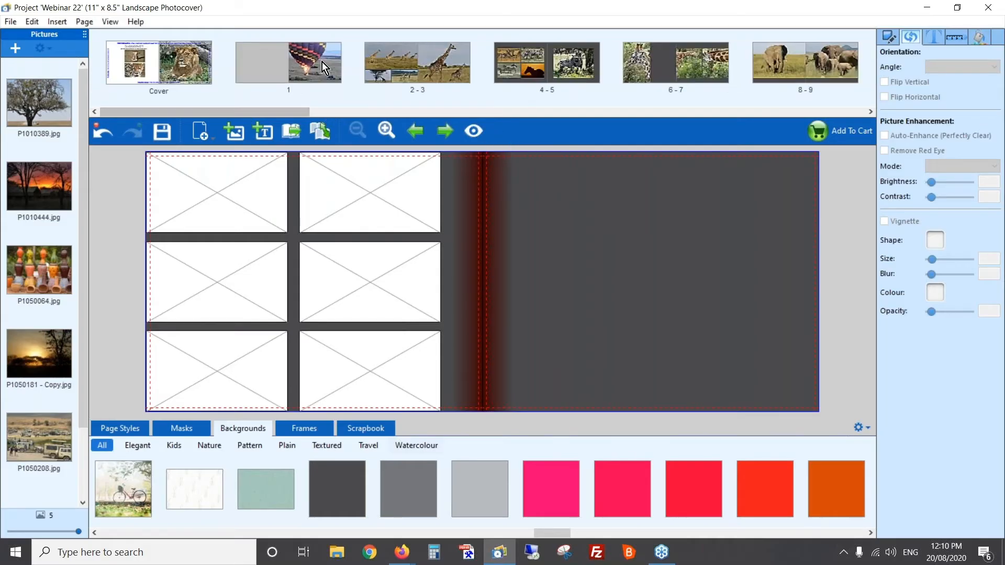
{"action": "left_click", "coordinate": [390, 45]}
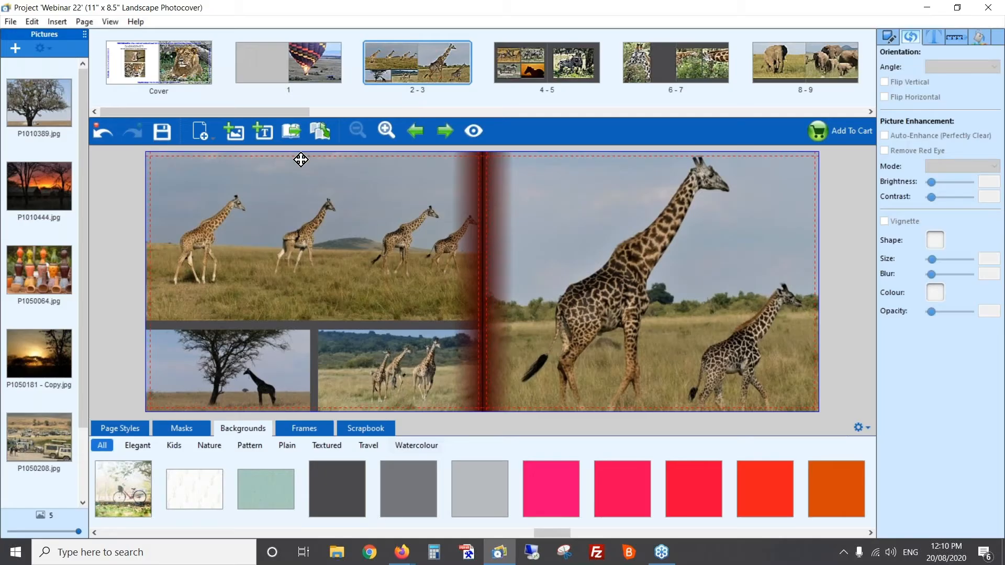
{"action": "left_click", "coordinate": [265, 133]}
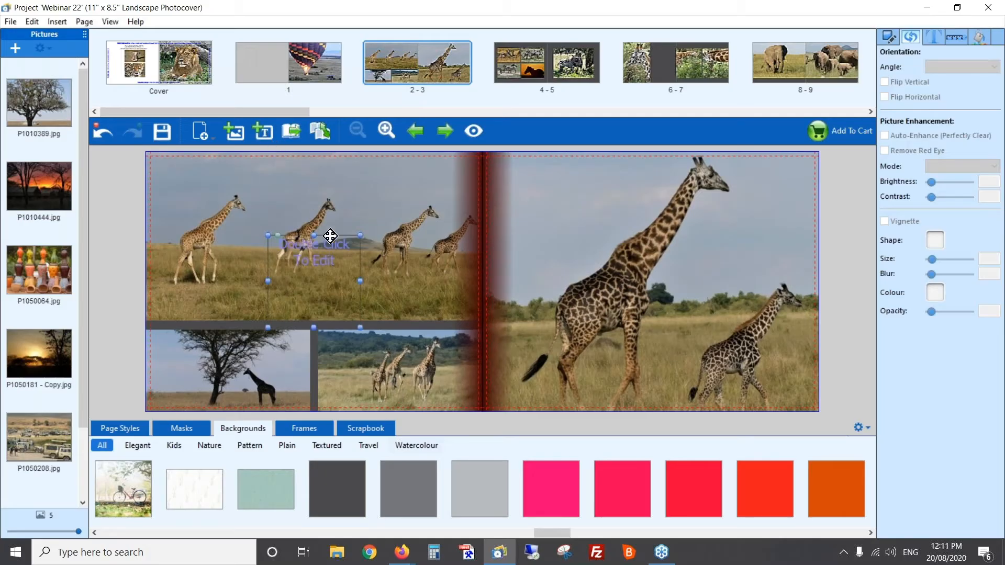
{"action": "double_click", "coordinate": [333, 252]}
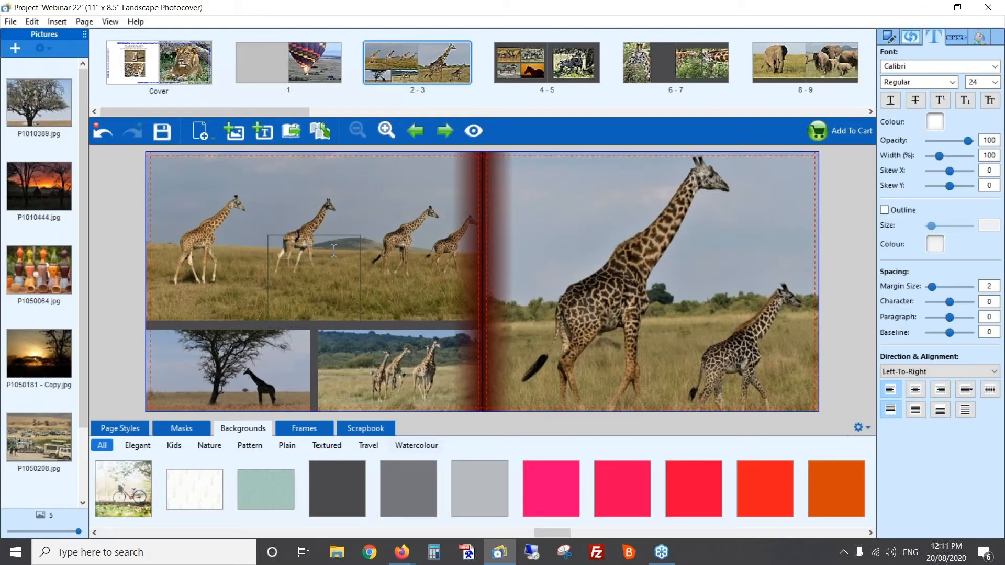
{"action": "left_click", "coordinate": [388, 197]}
{"action": "left_click_drag", "start_coordinate": [343, 253], "coordinate": [239, 181]}
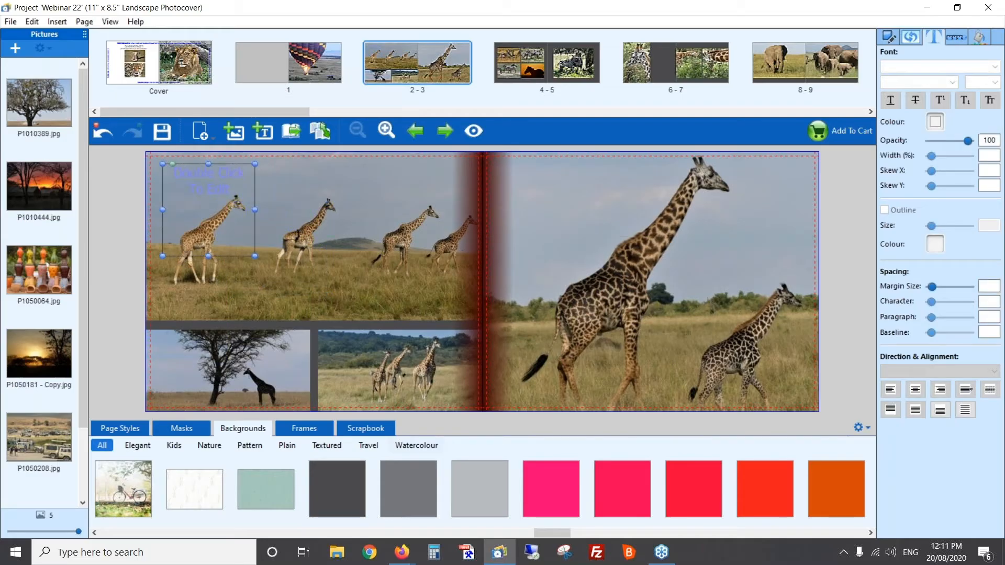
Step: Open the text box over the leftmost giraffe for editing and set its font to Franklin Gothic Medium
{"action": "double_click", "coordinate": [239, 181]}
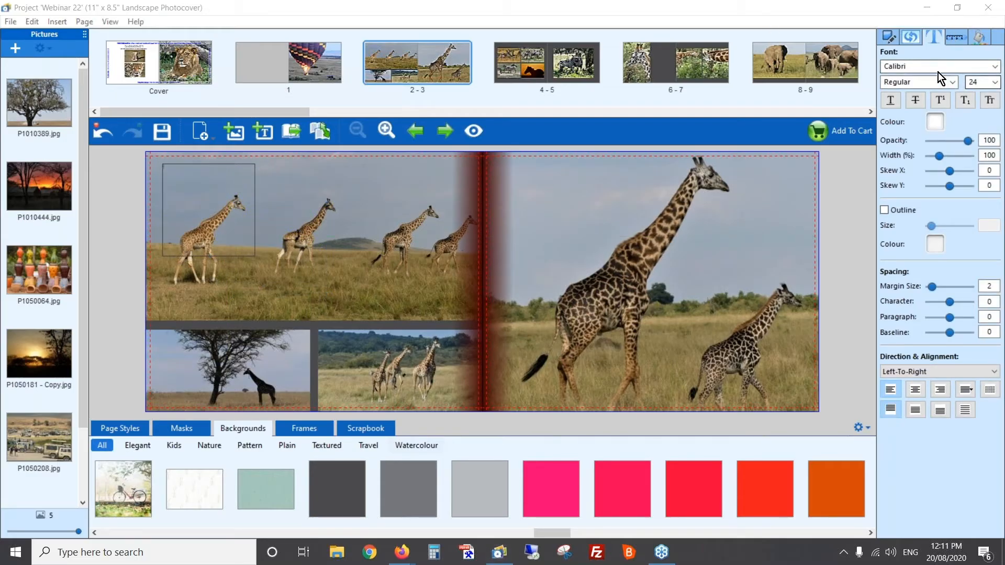
{"action": "left_click", "coordinate": [996, 67]}
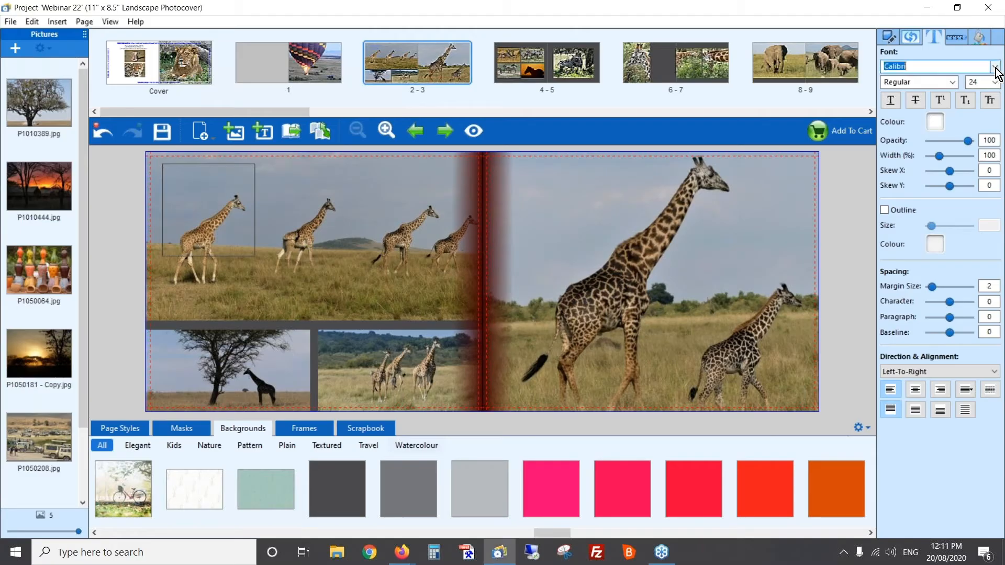
{"action": "left_click", "coordinate": [994, 68]}
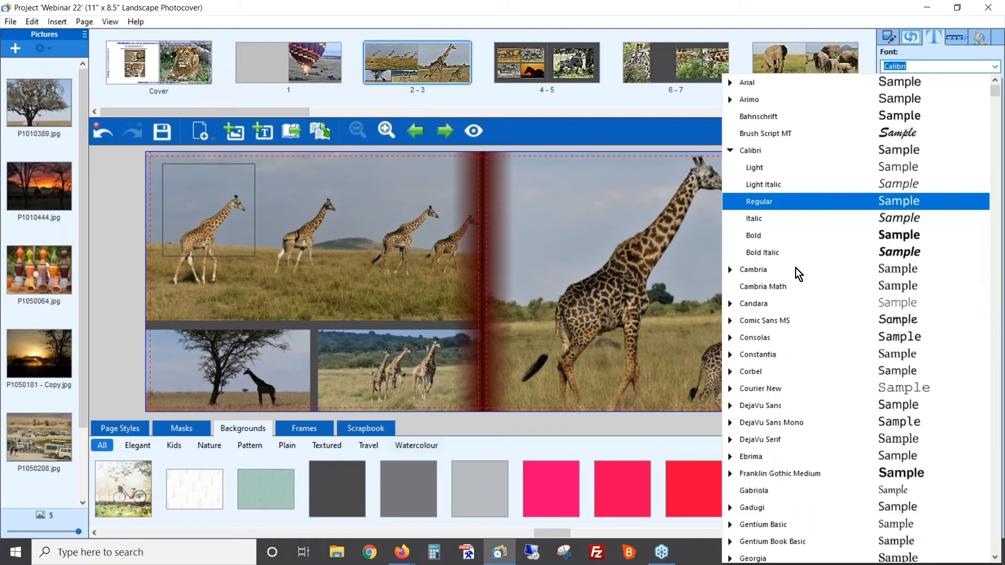
{"action": "scroll", "coordinate": [795, 275], "scroll_direction": "down", "scroll_amount": 1}
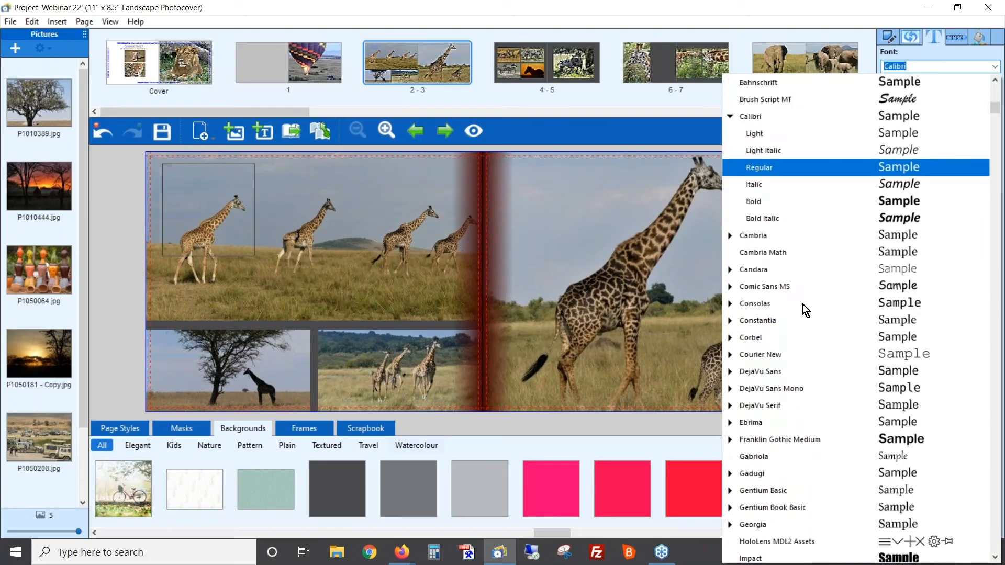
{"action": "scroll", "coordinate": [805, 309], "scroll_direction": "down", "scroll_amount": 1}
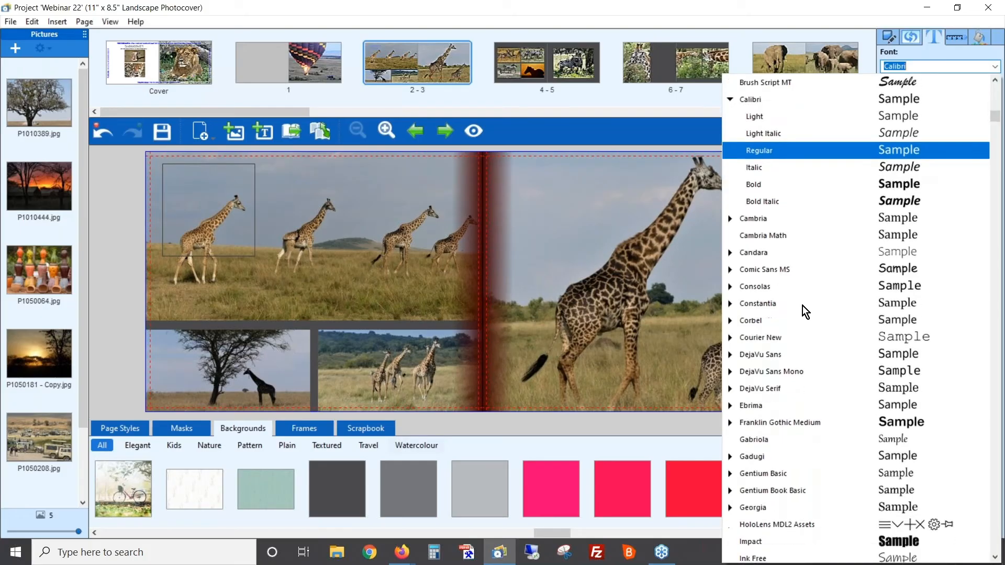
{"action": "left_click", "coordinate": [787, 425]}
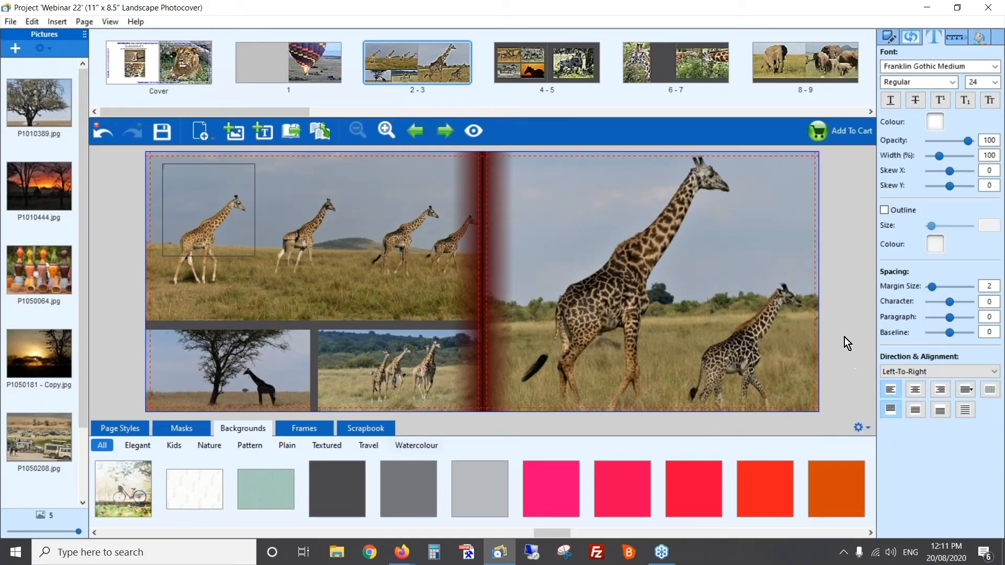
Step: Set the text colour to White and the font size to 22
{"action": "left_click", "coordinate": [935, 122]}
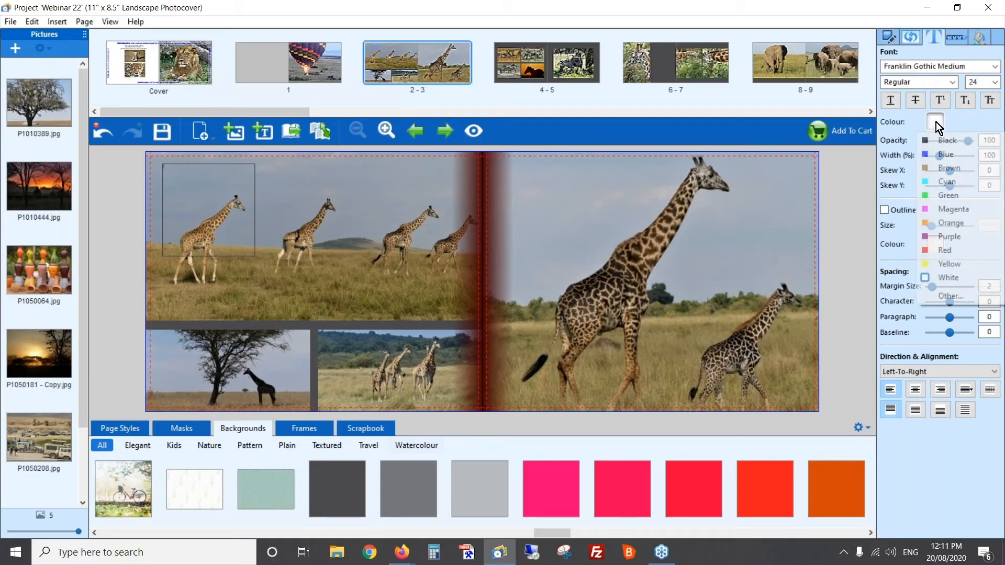
{"action": "left_click", "coordinate": [959, 275]}
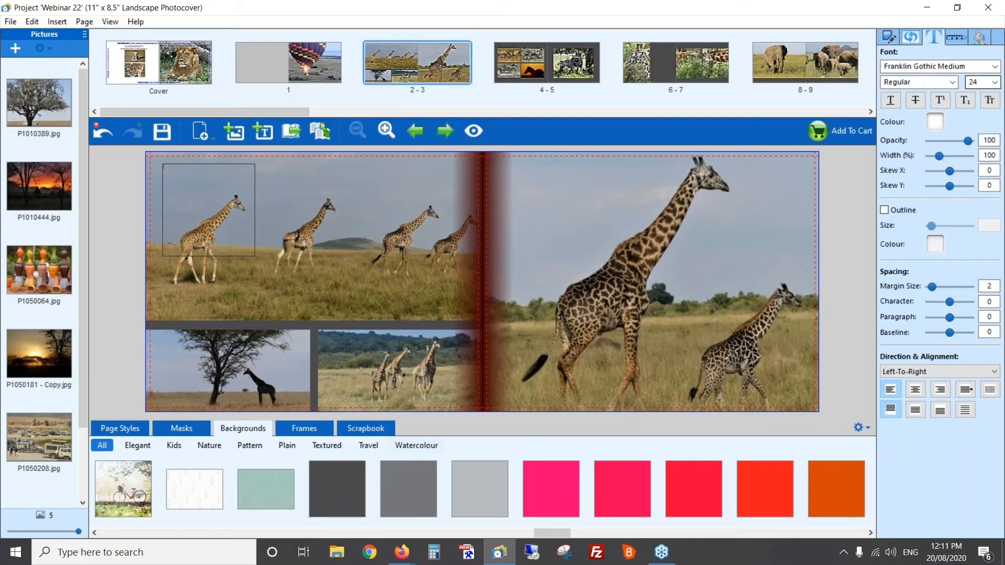
{"action": "left_click", "coordinate": [994, 82]}
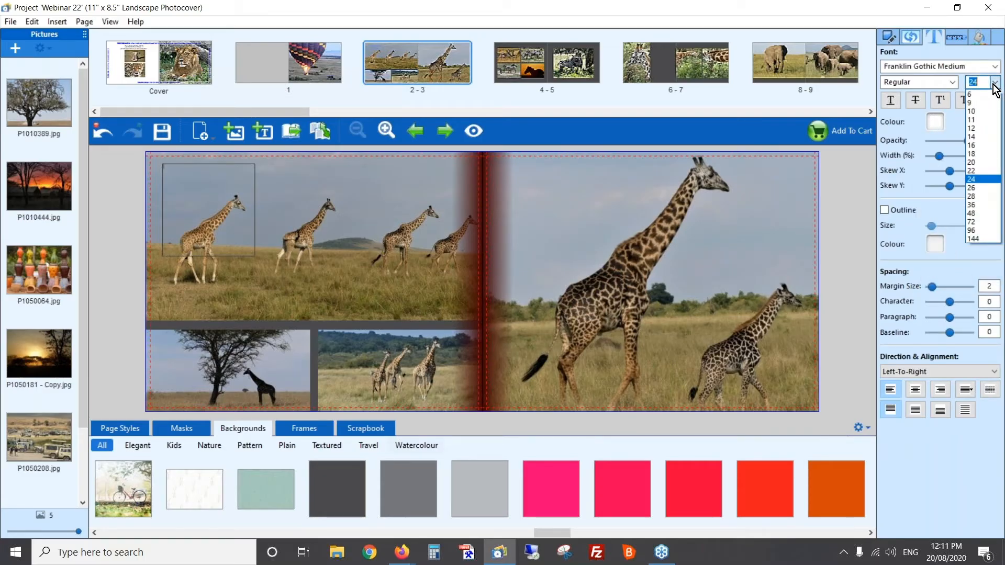
{"action": "left_click", "coordinate": [979, 171]}
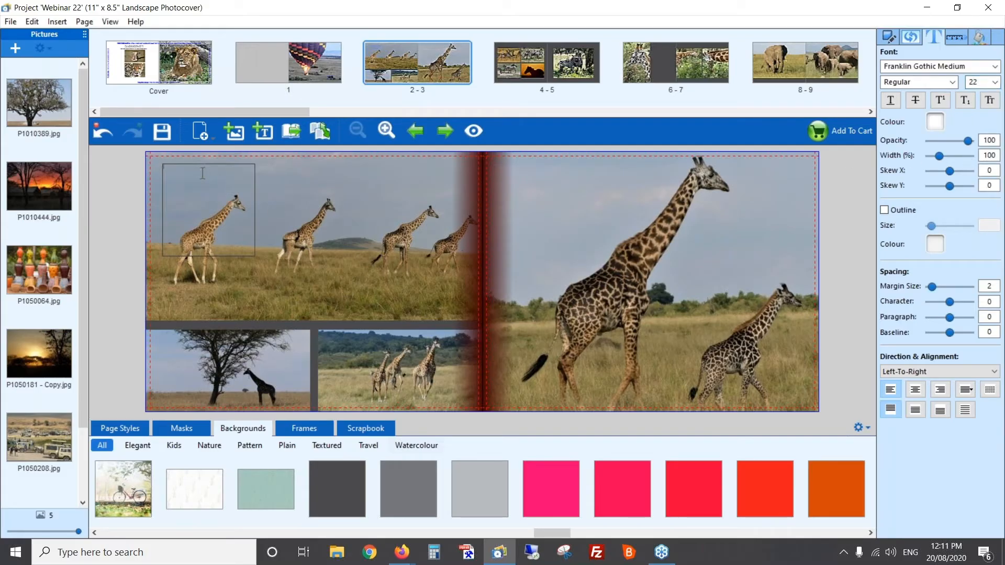
Step: Enter the title "Giraffes" in the text box and use its current style as the default text style
{"action": "type", "text": "Giraffes"}
{"action": "right_click", "coordinate": [199, 171]}
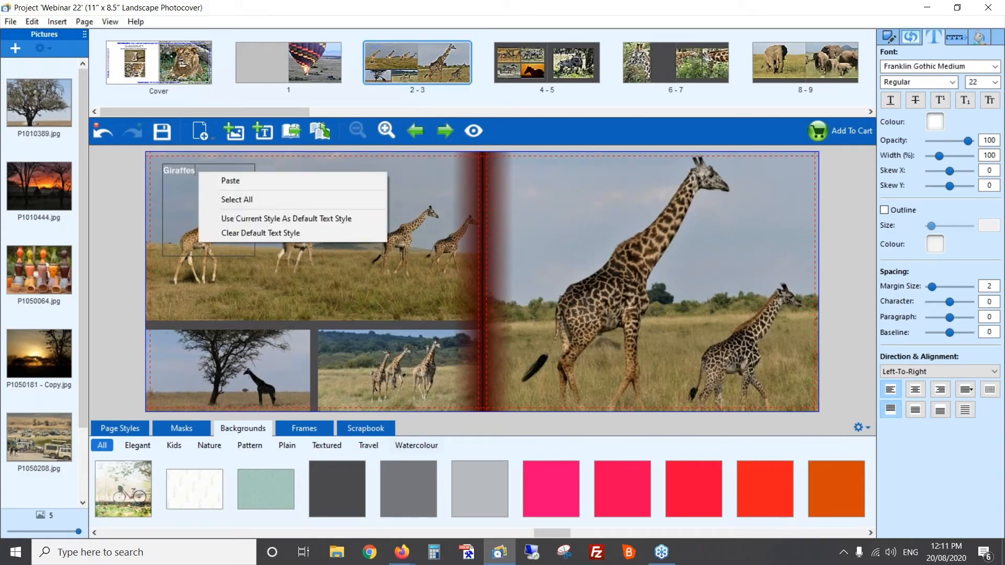
{"action": "left_click", "coordinate": [312, 220]}
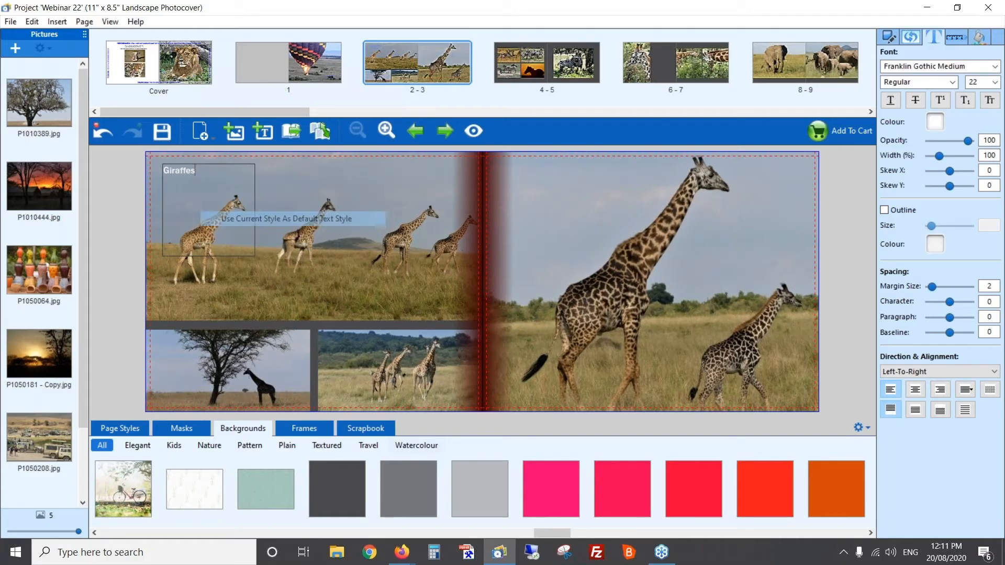
{"action": "left_click", "coordinate": [293, 197]}
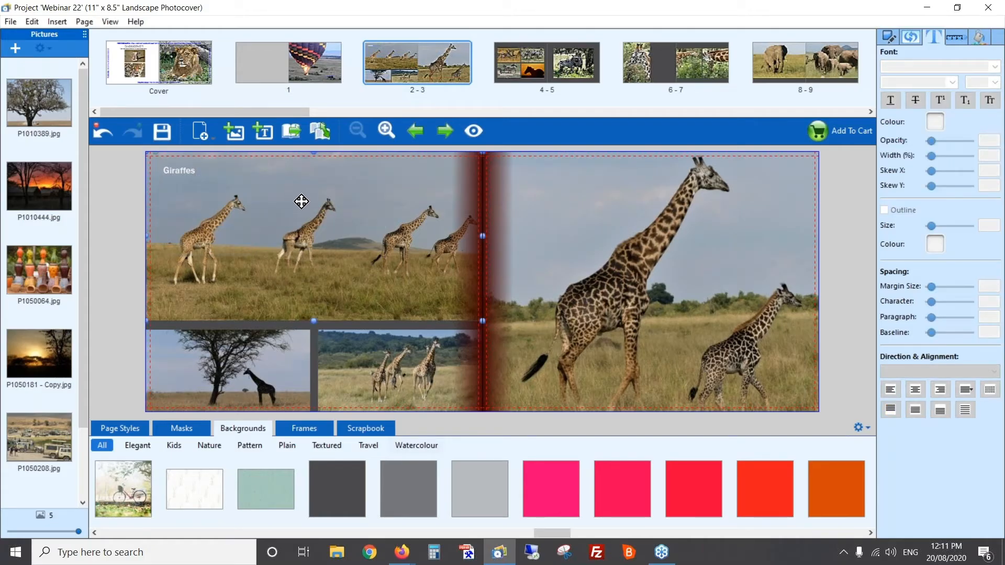
Step: Add a text box above the upper-left zebra photo on the 4 - 5 spread and enter the title "Zebras"
{"action": "left_click", "coordinate": [504, 64]}
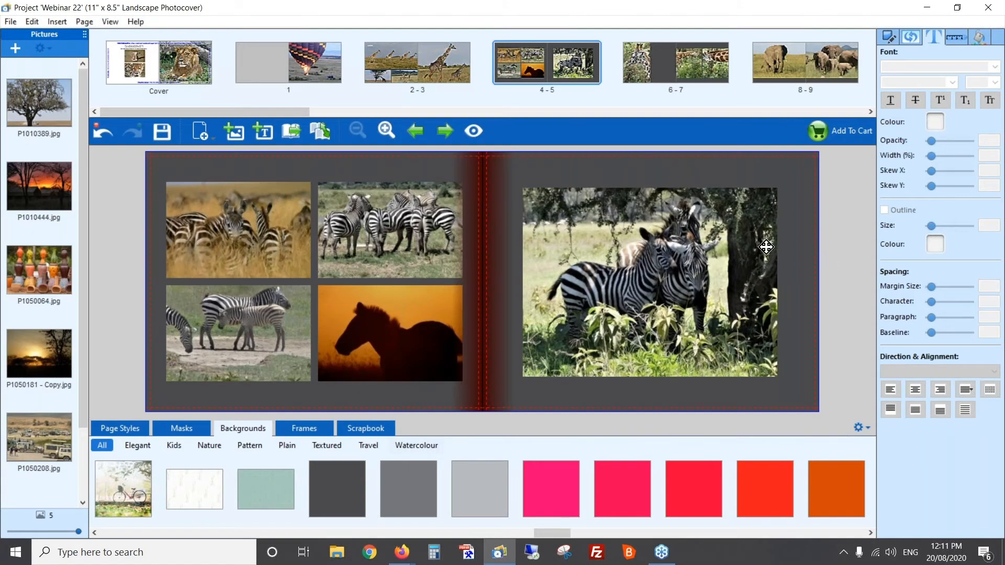
{"action": "left_click", "coordinate": [265, 130]}
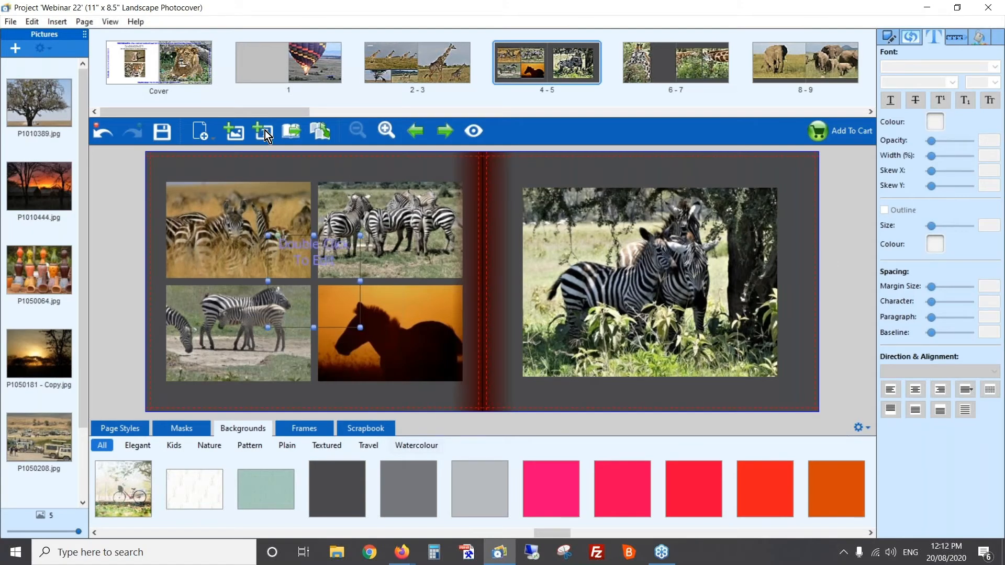
{"action": "left_click_drag", "start_coordinate": [314, 254], "coordinate": [225, 178]}
{"action": "double_click", "coordinate": [226, 178]}
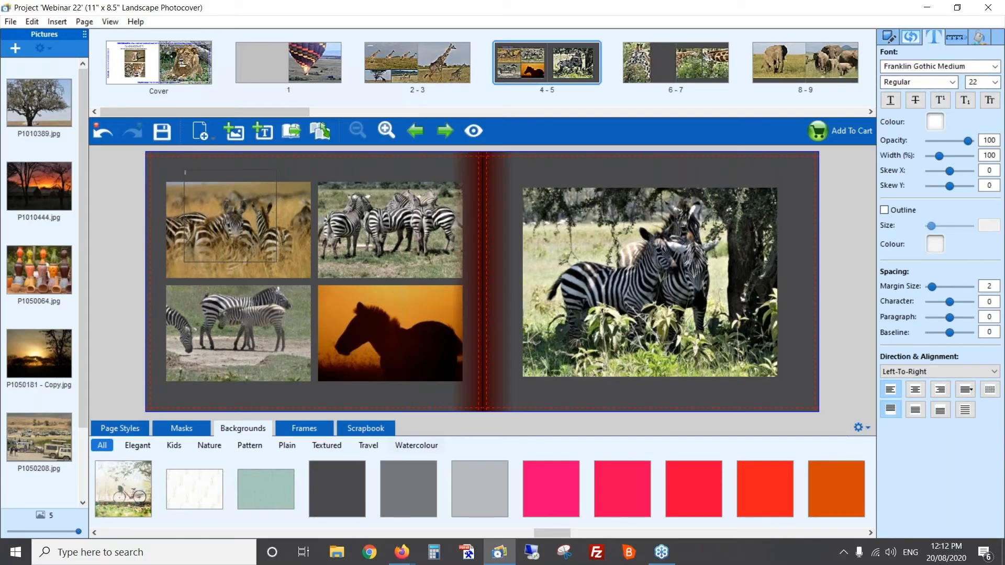
{"action": "type", "text": "Zebras"}
{"action": "left_click", "coordinate": [333, 167]}
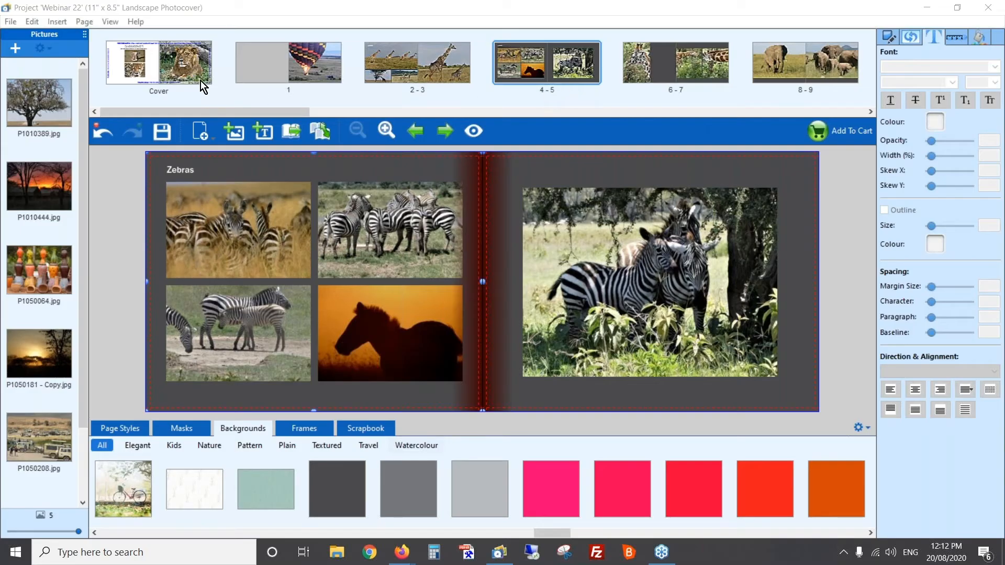
Step: Rearrange the pages so the zebra spread moves two places down, from pages 4 - 5 to pages 8 - 9
{"action": "left_click", "coordinate": [83, 24]}
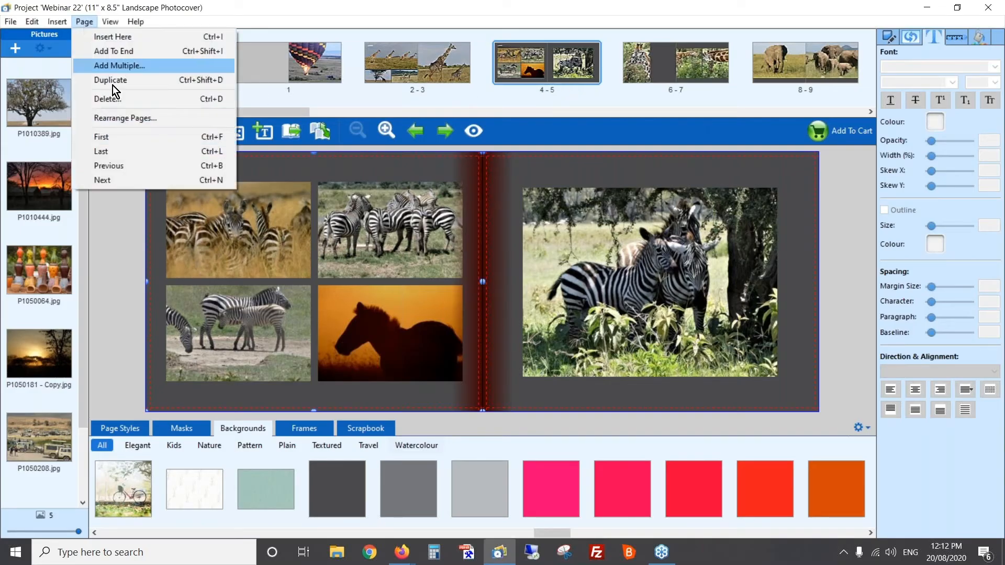
{"action": "left_click", "coordinate": [145, 118]}
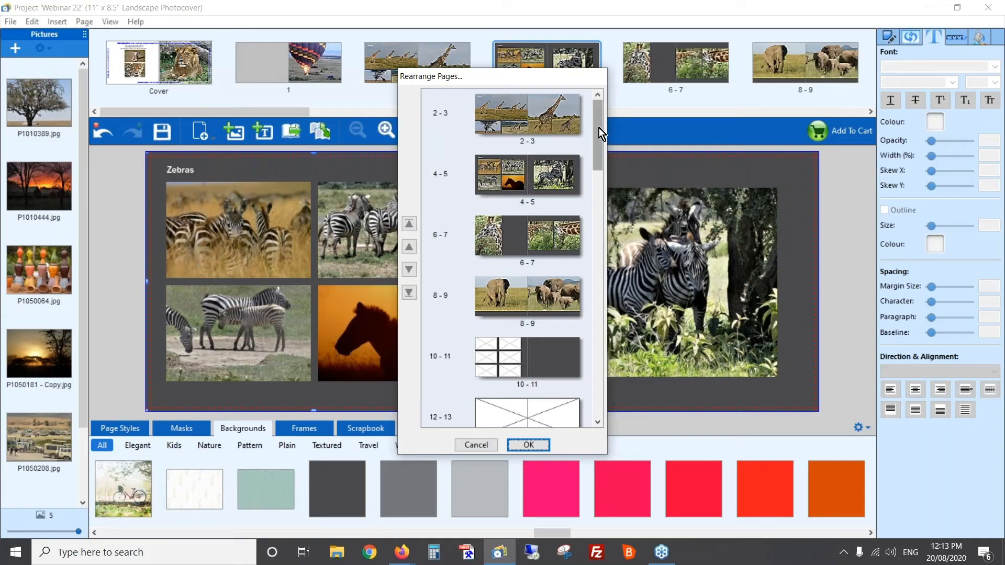
{"action": "left_click", "coordinate": [508, 170]}
{"action": "left_click_drag", "start_coordinate": [508, 172], "coordinate": [514, 246]}
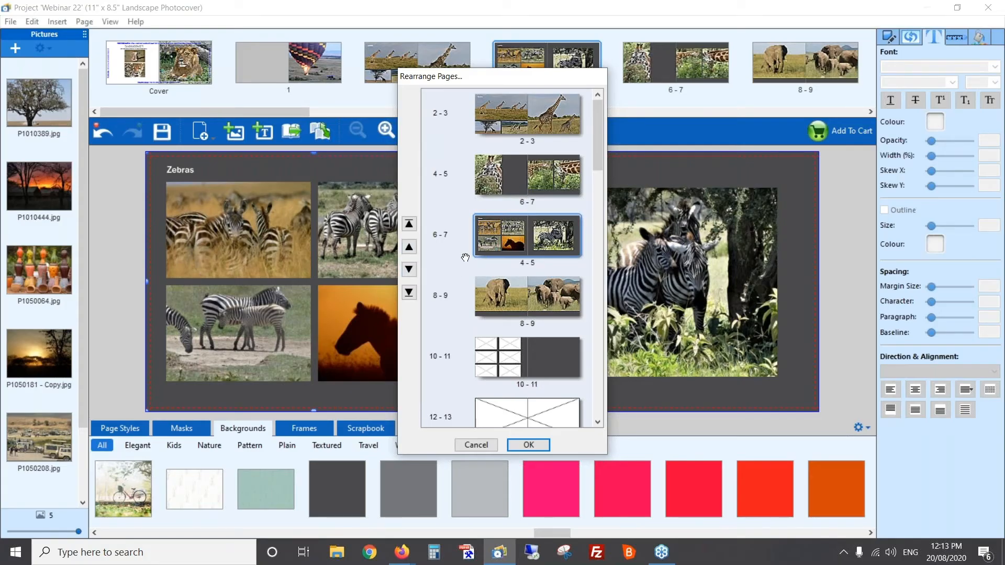
{"action": "left_click", "coordinate": [409, 269]}
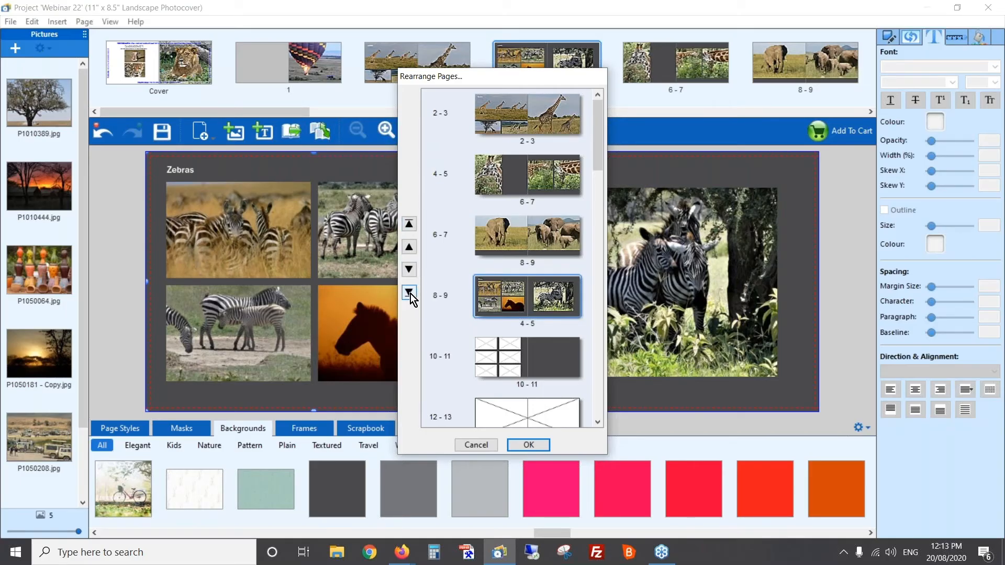
{"action": "left_click", "coordinate": [528, 445]}
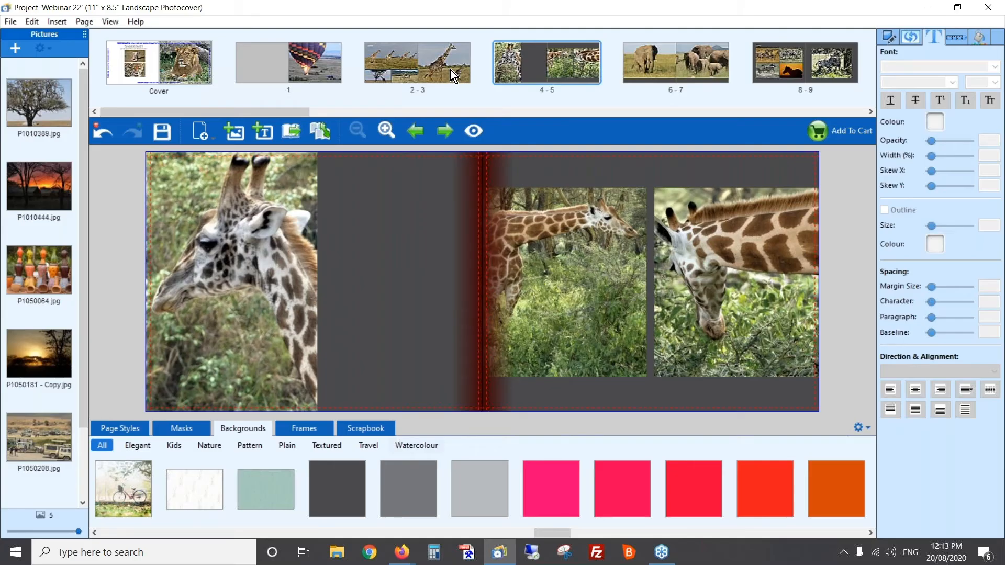
{"action": "key", "text": "alt+Tab"}
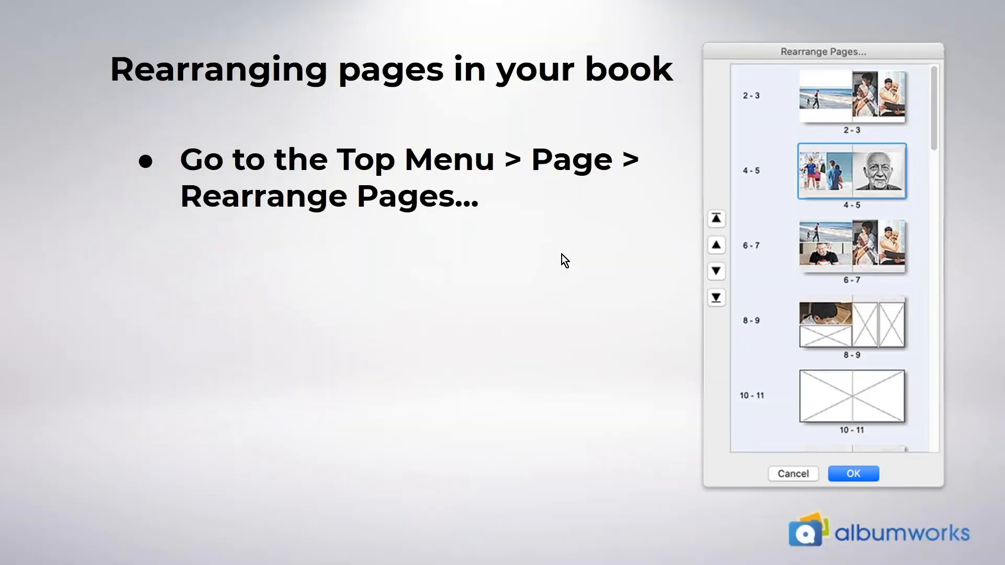
{"action": "key", "text": "Right"}
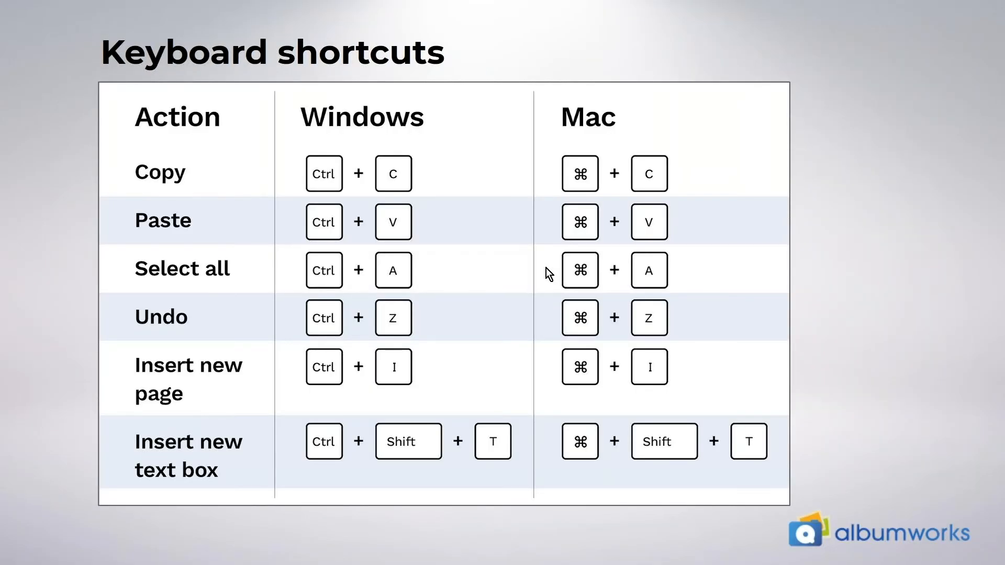
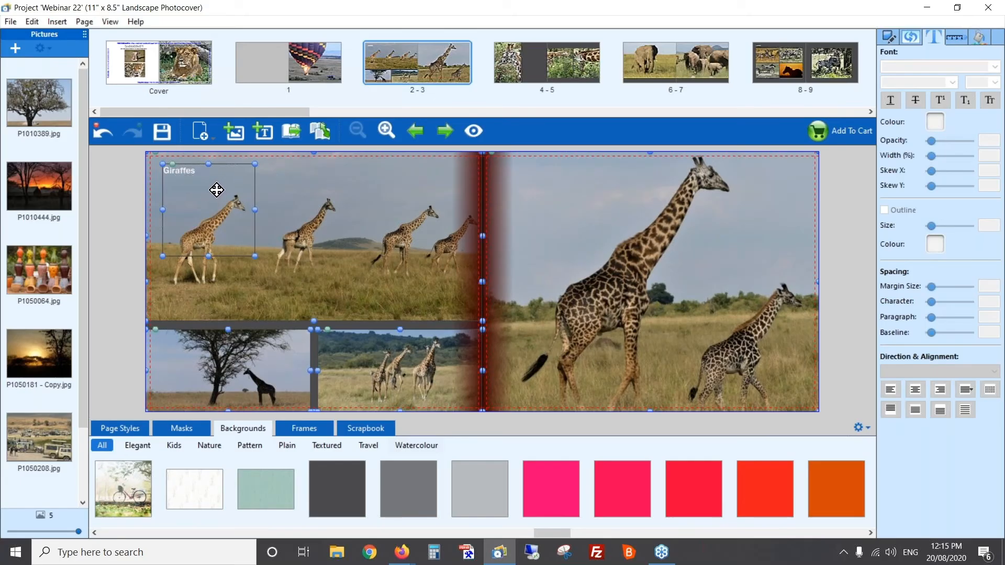
Step: Exclude the Giraffes text box from the selection and apply Auto-Enhance (Perfectly Clear) to all photos on the 2 - 3 spread
{"action": "left_click", "coordinate": [206, 193], "text": "ctrl"}
{"action": "left_click", "coordinate": [910, 37]}
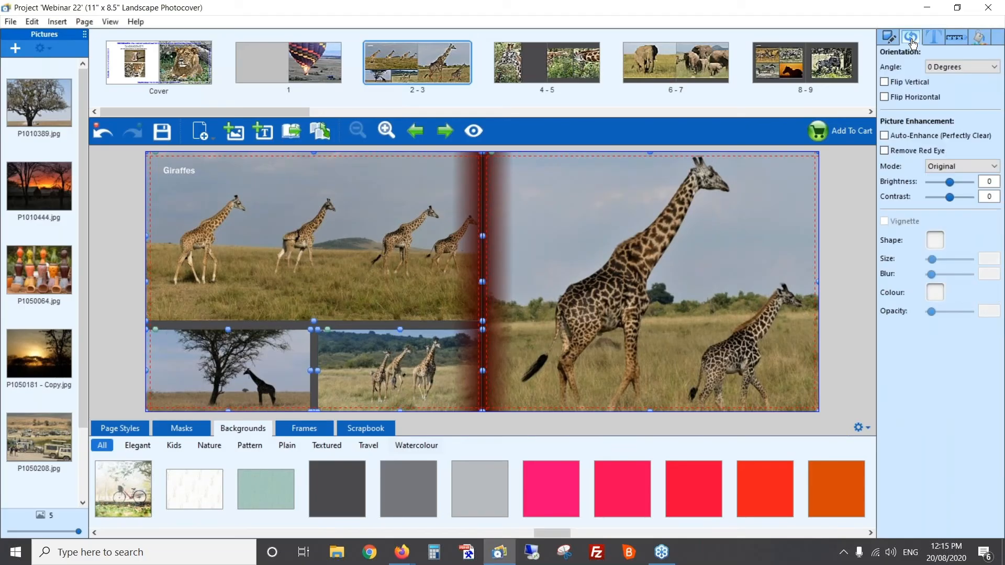
{"action": "left_click", "coordinate": [883, 136]}
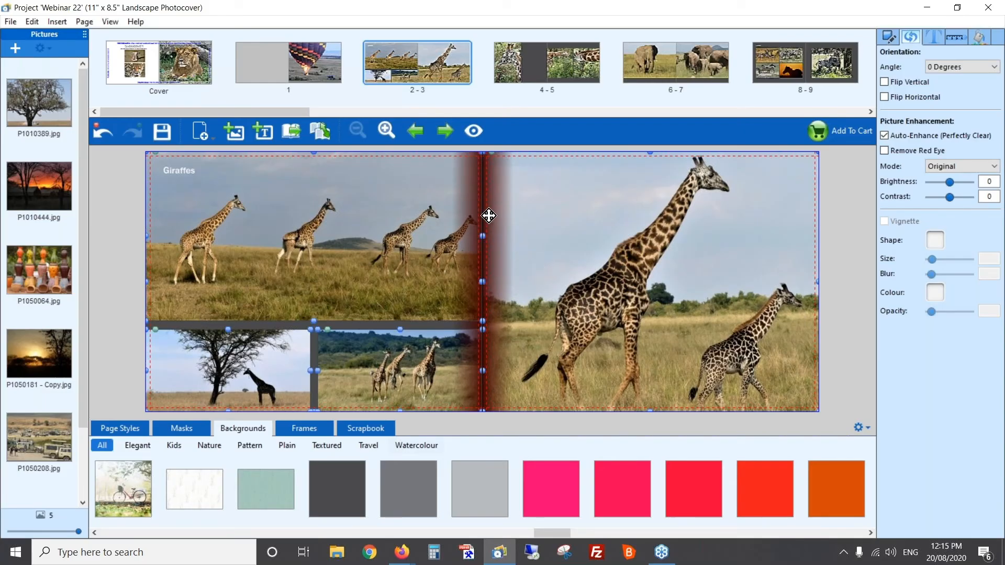
Step: Select all the zebra photos on the 8 - 9 spread without the Zebras text box and give them a white border
{"action": "left_click_drag", "start_coordinate": [273, 112], "coordinate": [410, 59]}
{"action": "left_click", "coordinate": [410, 58]}
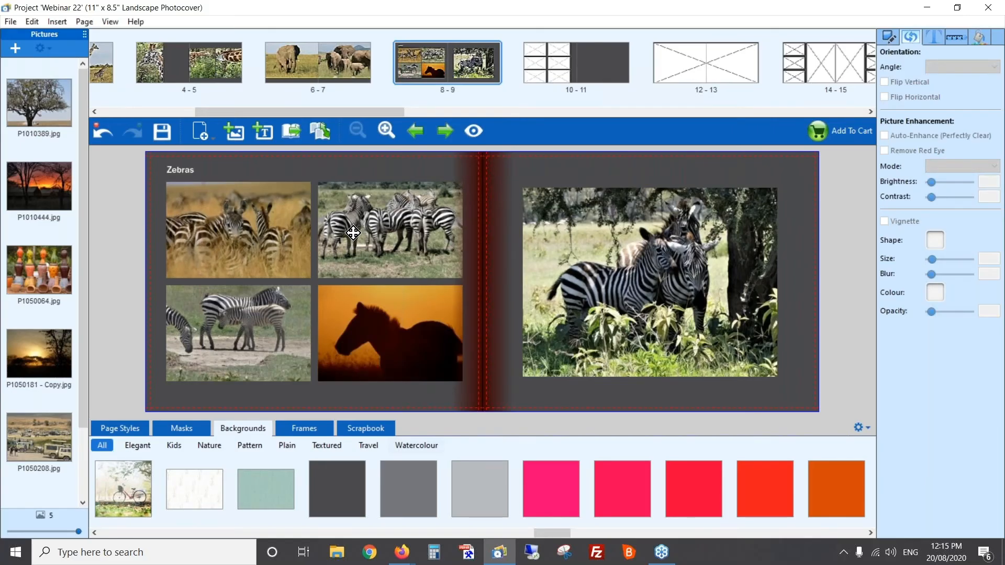
{"action": "key", "text": "ctrl+a"}
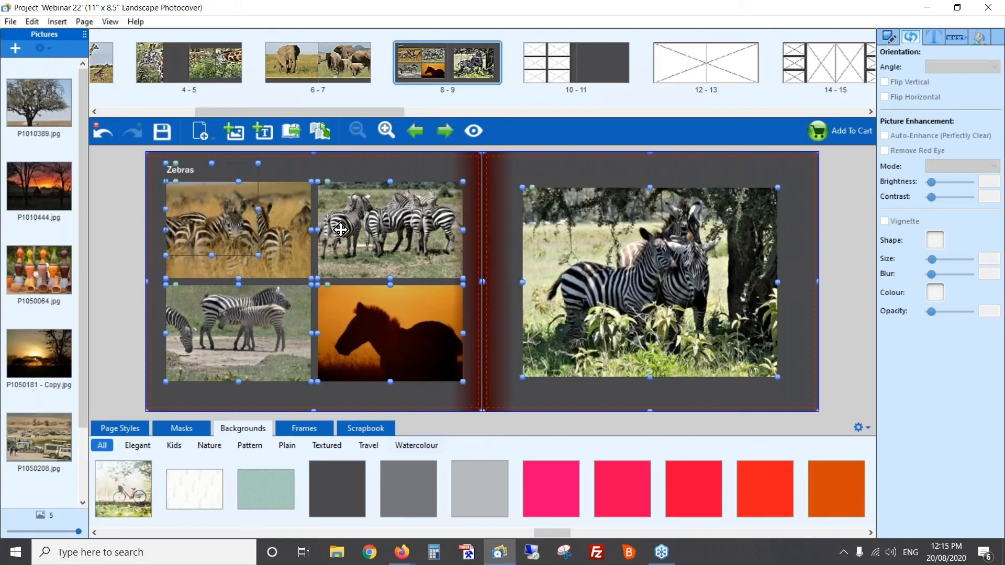
{"action": "left_click", "coordinate": [197, 170], "text": "ctrl"}
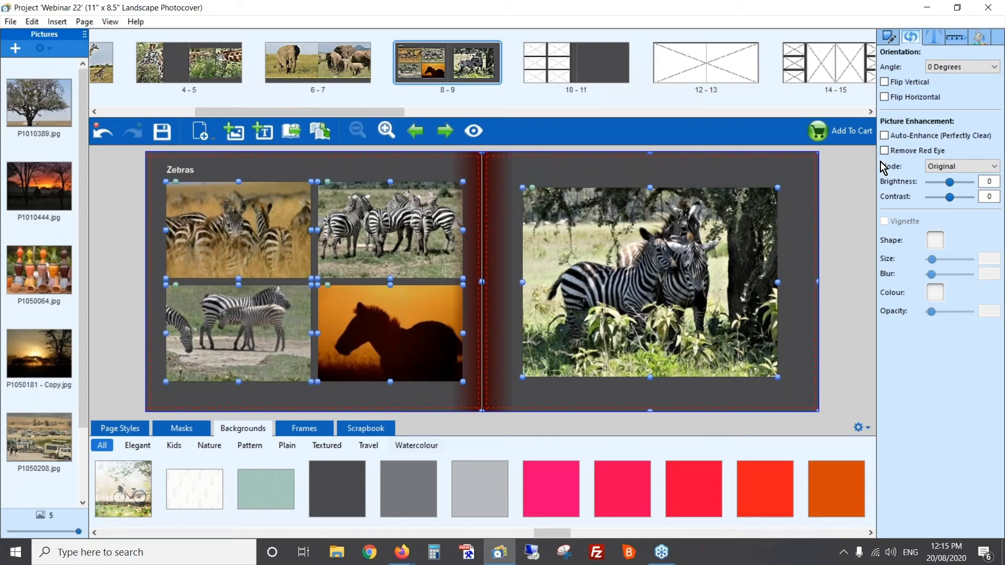
{"action": "left_click", "coordinate": [888, 41]}
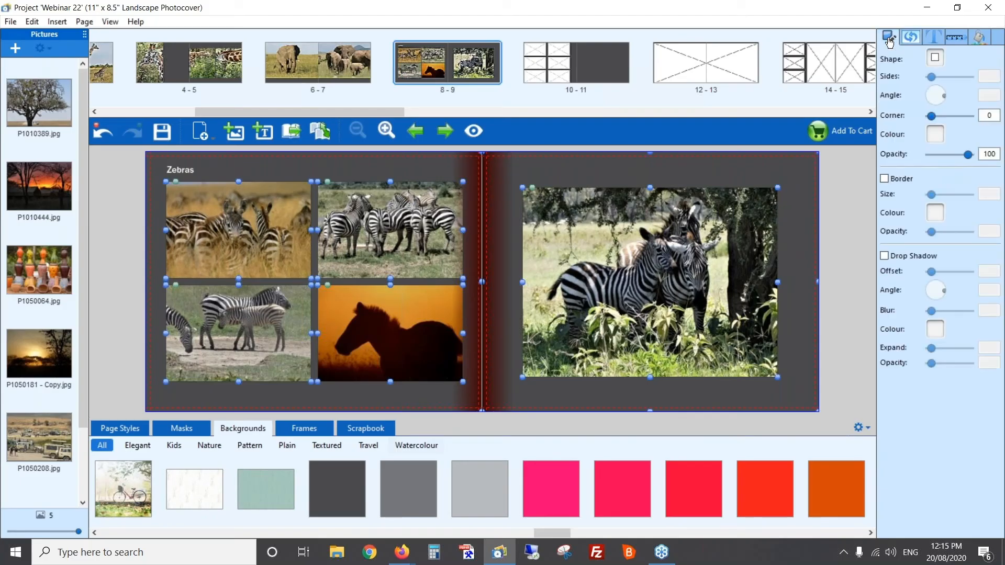
{"action": "left_click", "coordinate": [886, 179]}
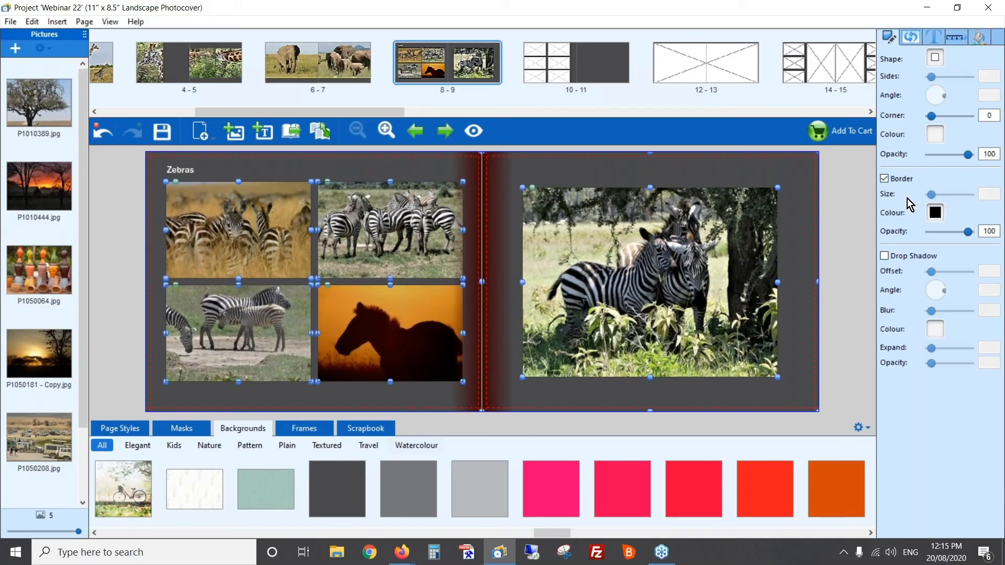
{"action": "left_click", "coordinate": [935, 213]}
{"action": "left_click", "coordinate": [959, 369]}
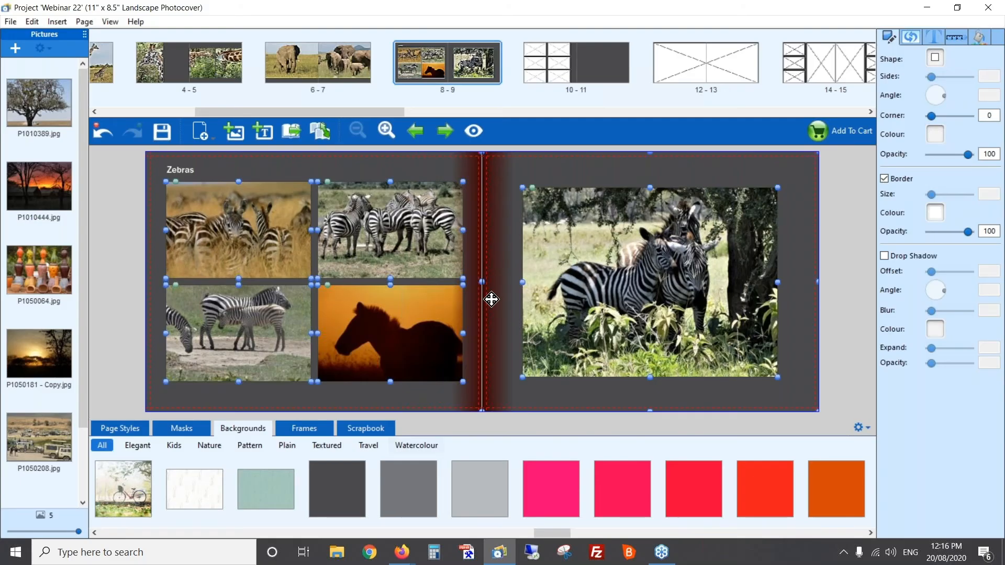
{"action": "left_click", "coordinate": [886, 178]}
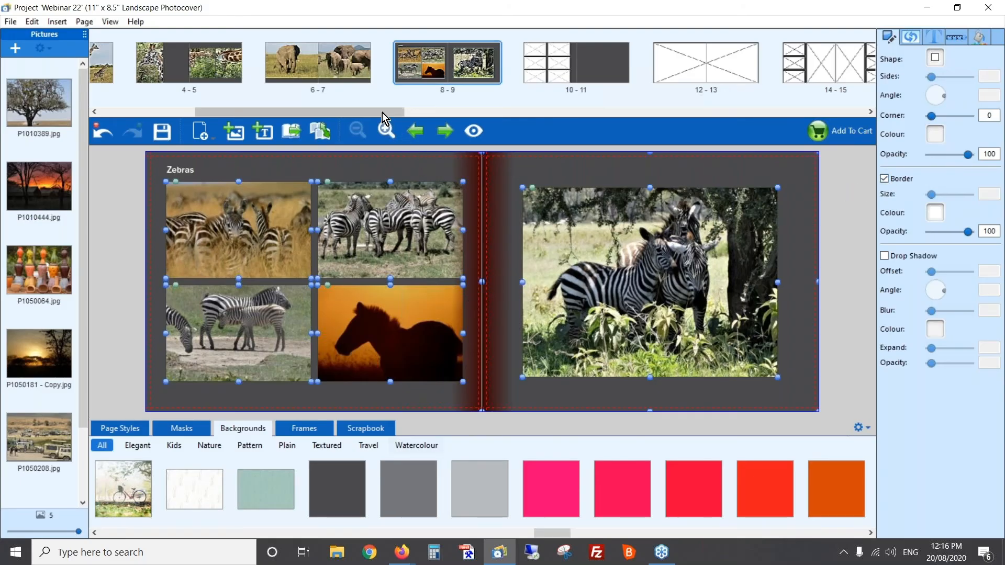
{"action": "left_click_drag", "start_coordinate": [381, 110], "coordinate": [395, 108]}
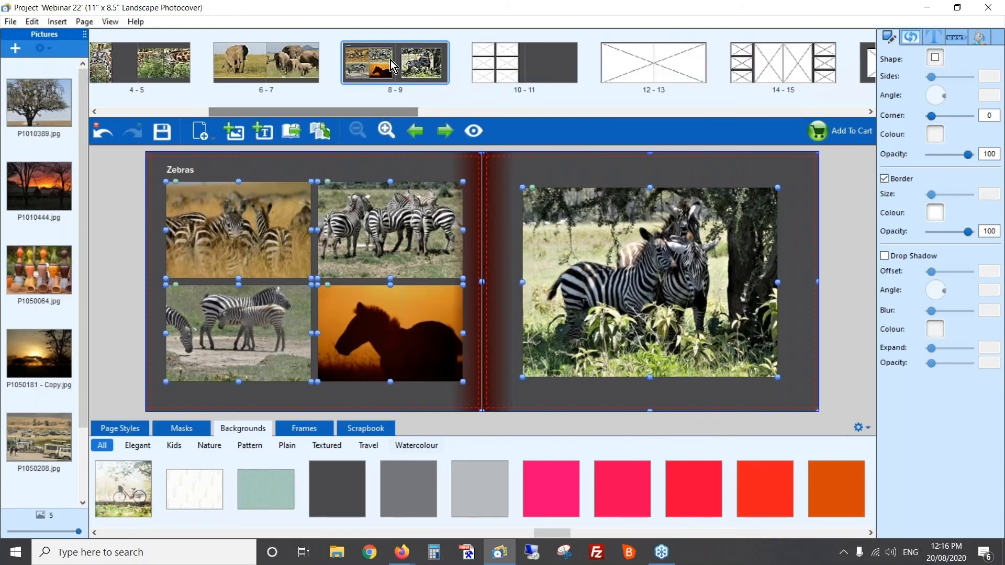
{"action": "left_click", "coordinate": [391, 59]}
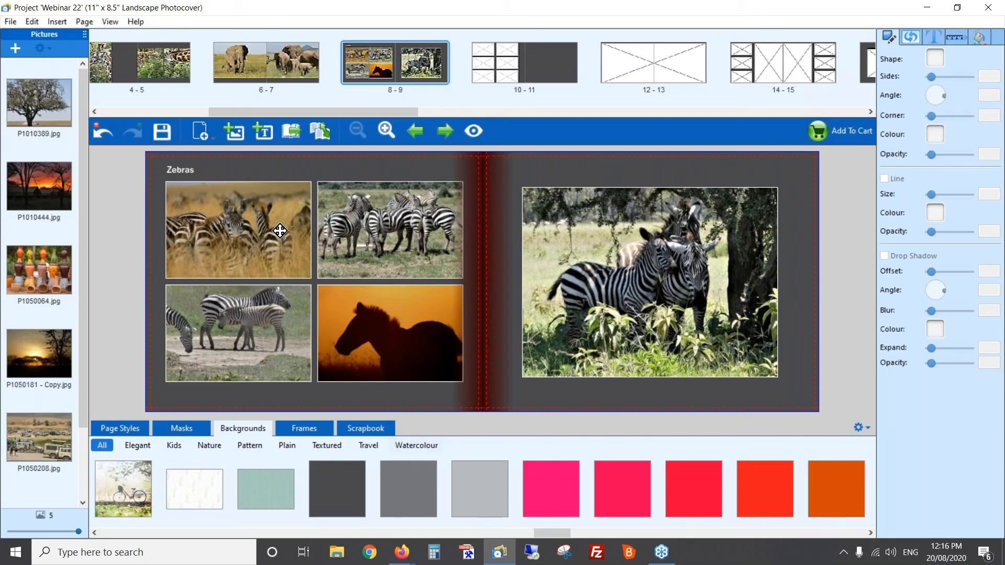
{"action": "key", "text": "ctrl+a"}
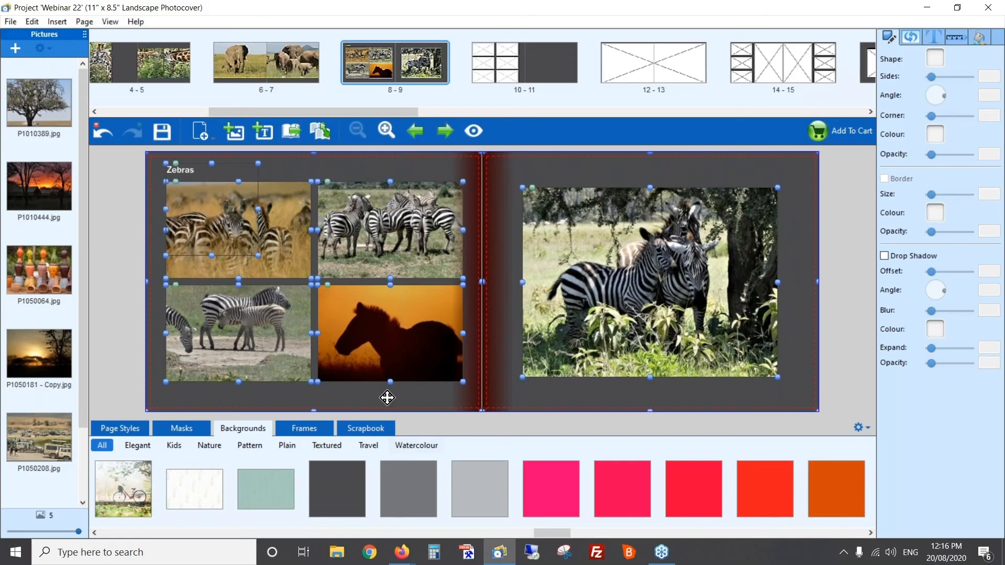
{"action": "left_click", "coordinate": [110, 337]}
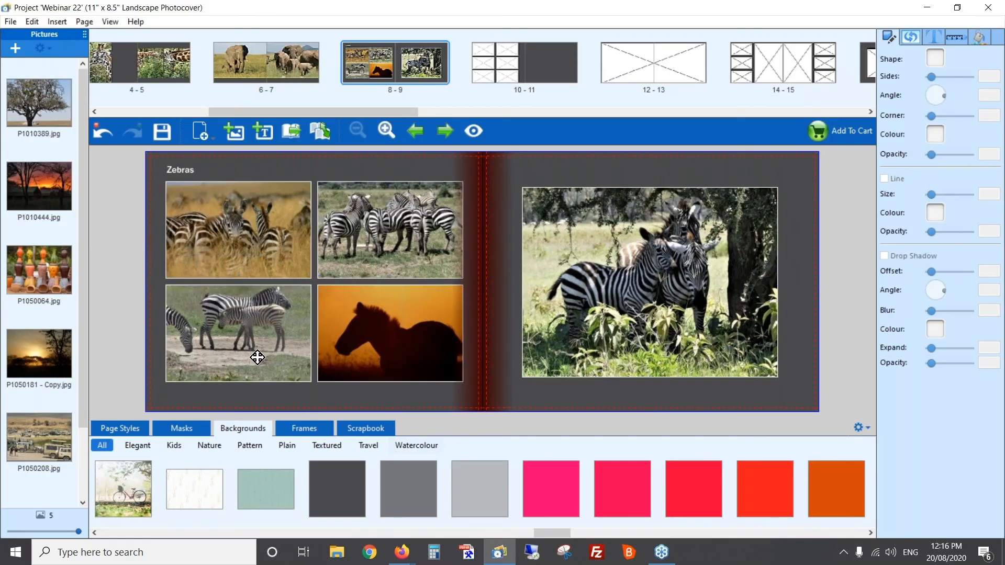
Step: Select the four zebra photos and the Zebras title on the left page of the 8 - 9 spread and copy them
{"action": "left_click", "coordinate": [230, 333]}
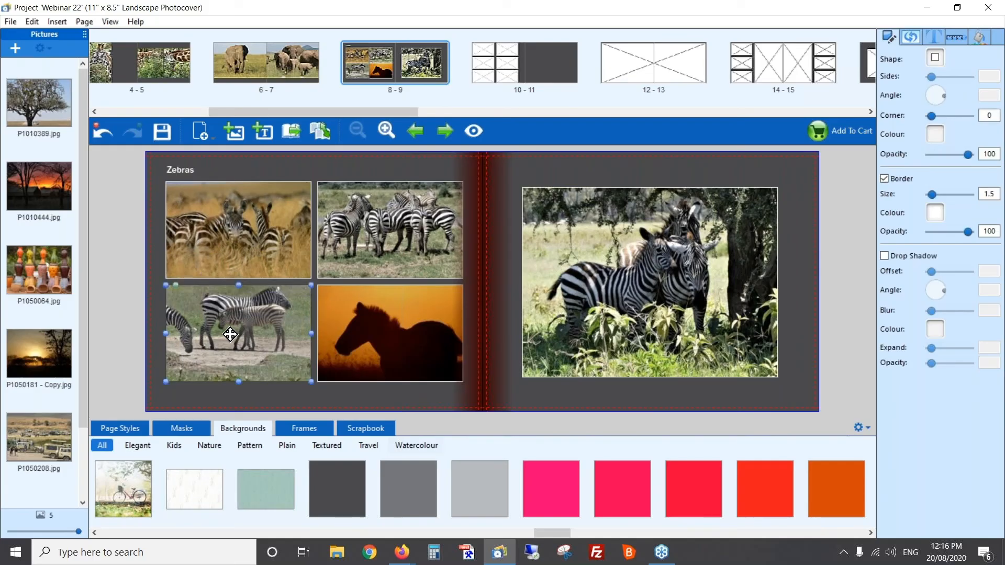
{"action": "left_click", "coordinate": [354, 325], "text": "ctrl"}
{"action": "left_click", "coordinate": [360, 226], "text": "ctrl"}
{"action": "left_click", "coordinate": [266, 228], "text": "ctrl"}
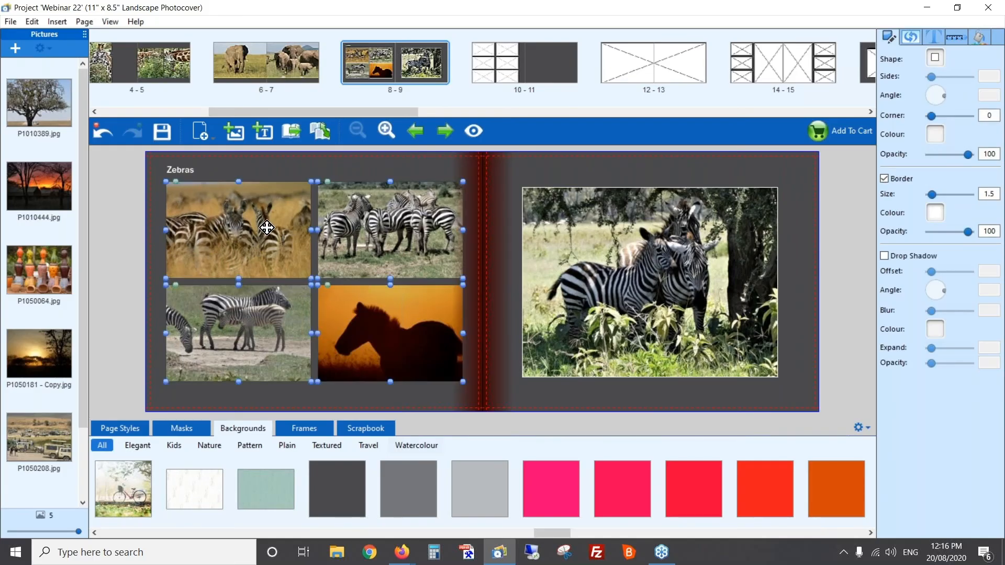
{"action": "left_click", "coordinate": [191, 169], "text": "ctrl"}
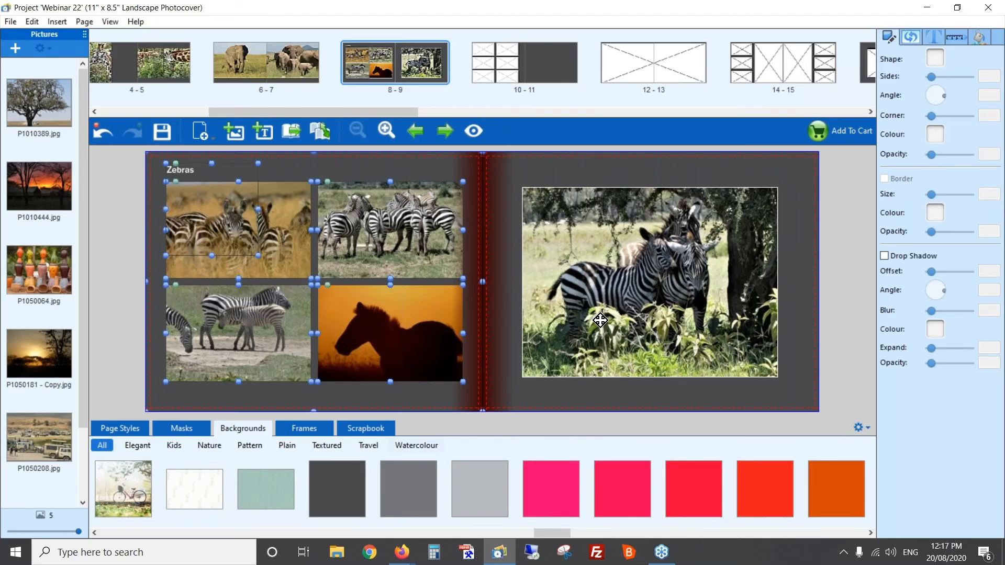
Step: Delete all the empty photo boxes from the left page of the 10 - 11 spread
{"action": "left_click", "coordinate": [537, 58]}
{"action": "left_click", "coordinate": [375, 201]}
{"action": "key", "text": "Delete"}
{"action": "left_click", "coordinate": [262, 200]}
{"action": "key", "text": "Delete"}
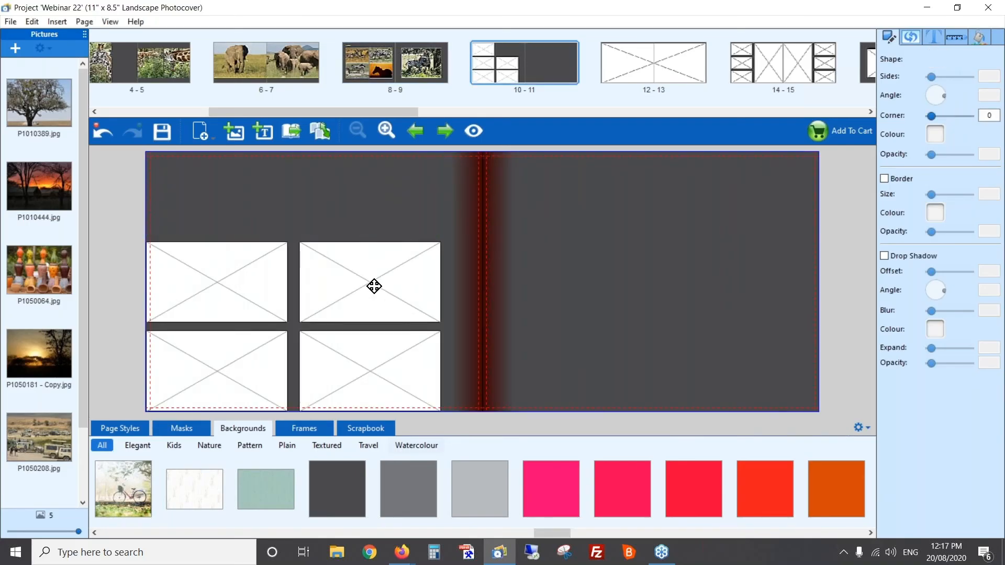
{"action": "key", "text": "Delete"}
{"action": "left_click", "coordinate": [378, 385]}
{"action": "key", "text": "Delete"}
{"action": "left_click", "coordinate": [375, 286]}
{"action": "key", "text": "Delete"}
{"action": "left_click", "coordinate": [238, 370]}
{"action": "key", "text": "Delete"}
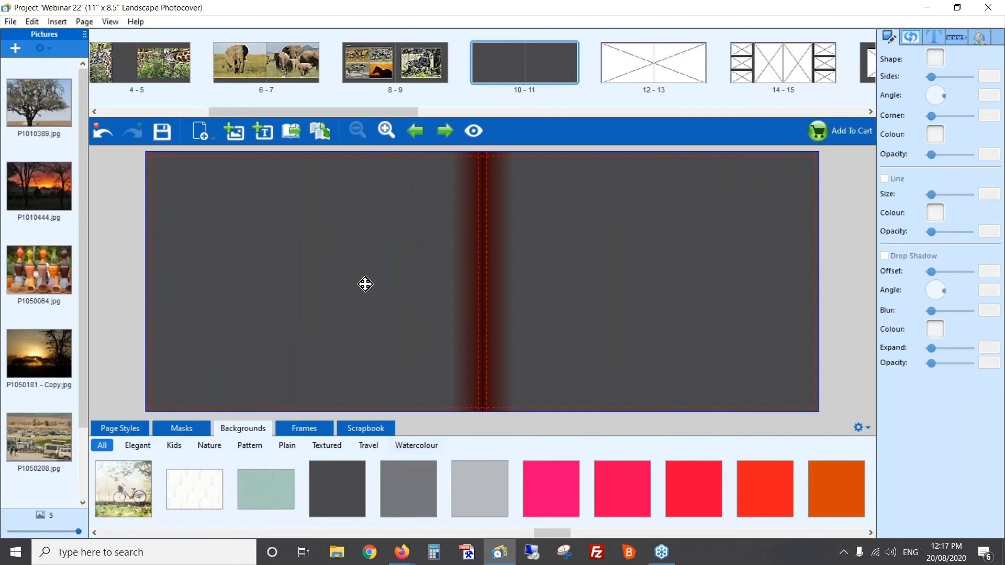
Step: Paste the copied zebra photos and title onto the 10 - 11 spread and move them together onto the right-hand page
{"action": "key", "text": "ctrl+v"}
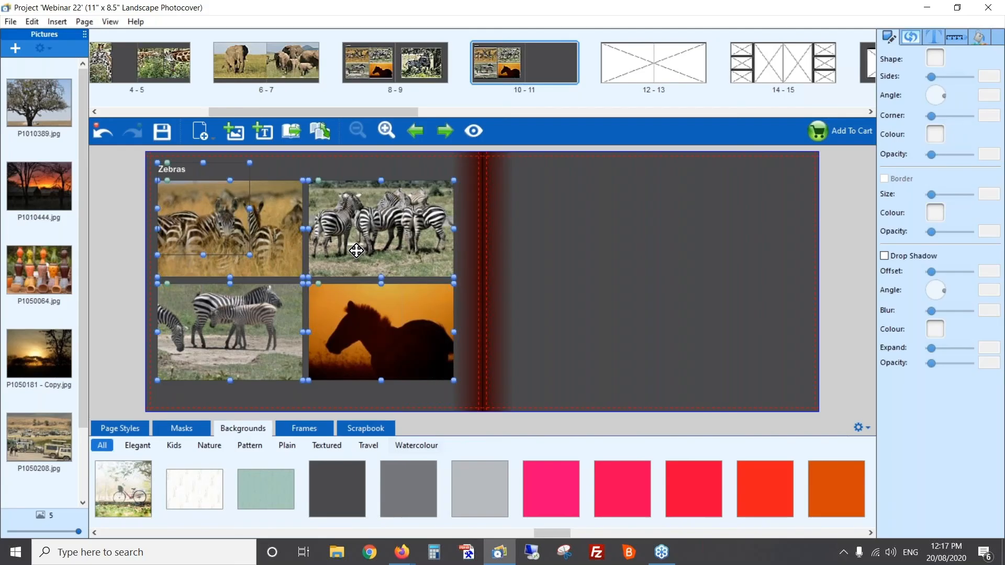
{"action": "left_click_drag", "start_coordinate": [402, 312], "coordinate": [708, 313]}
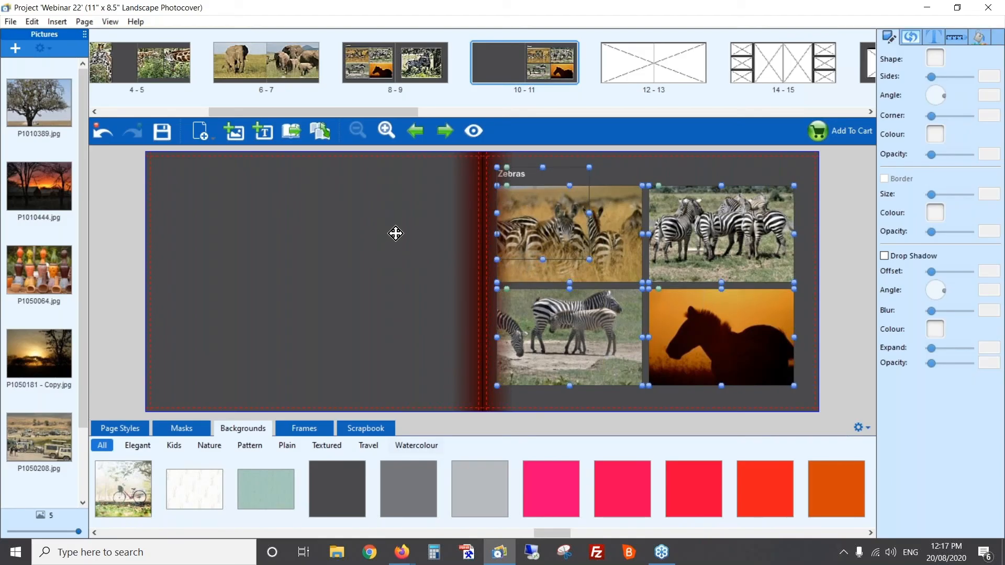
{"action": "left_click", "coordinate": [393, 217]}
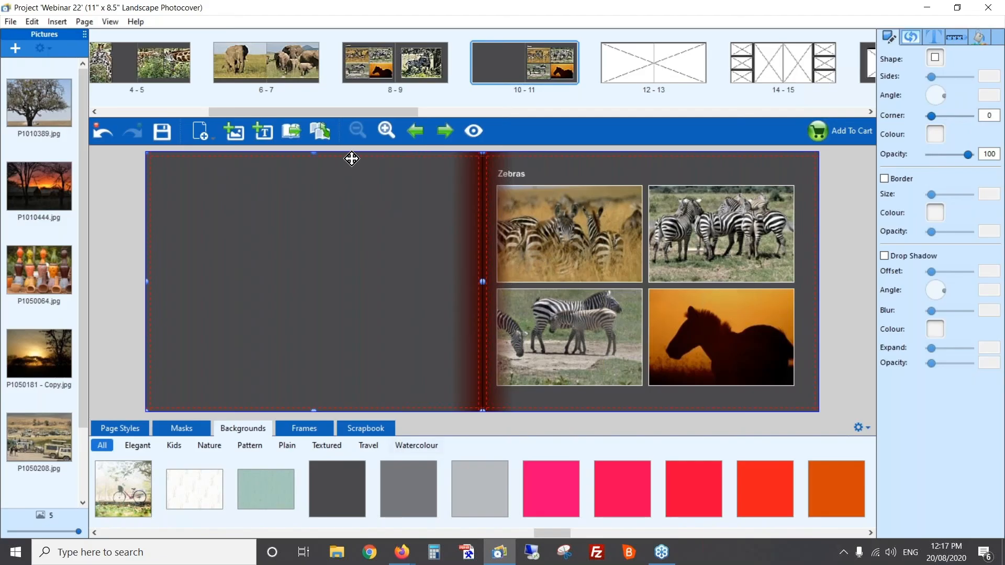
Step: Insert a blank spread directly after the 8 - 9 spread and add a text box to its left page
{"action": "key", "text": "Insert"}
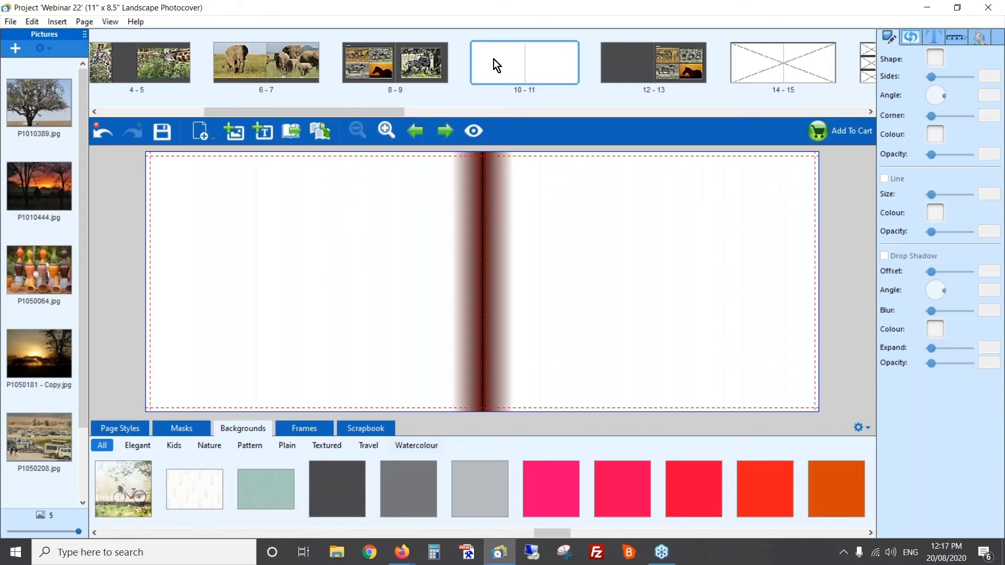
{"action": "key", "text": "ctrl+t"}
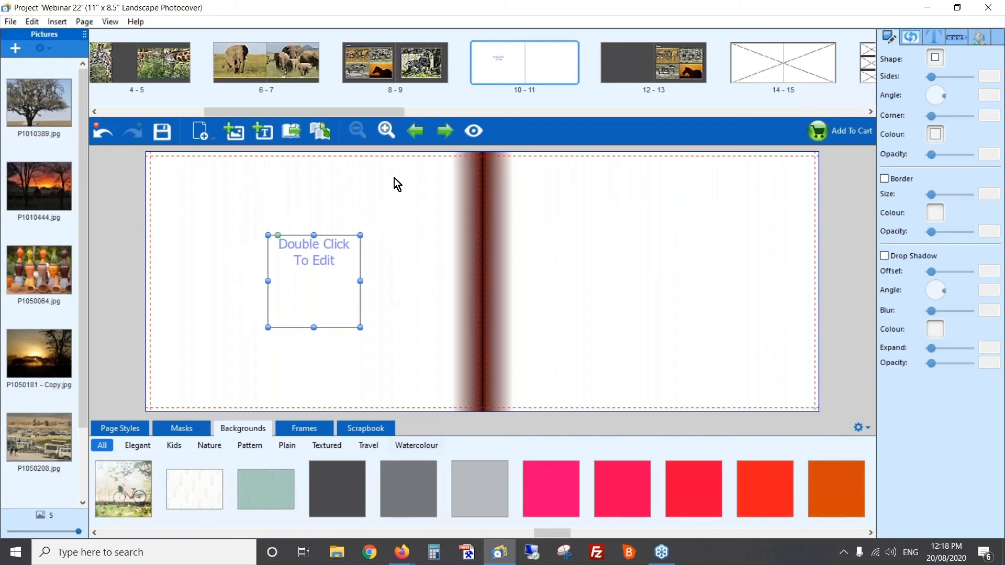
{"action": "key", "text": "alt+Tab"}
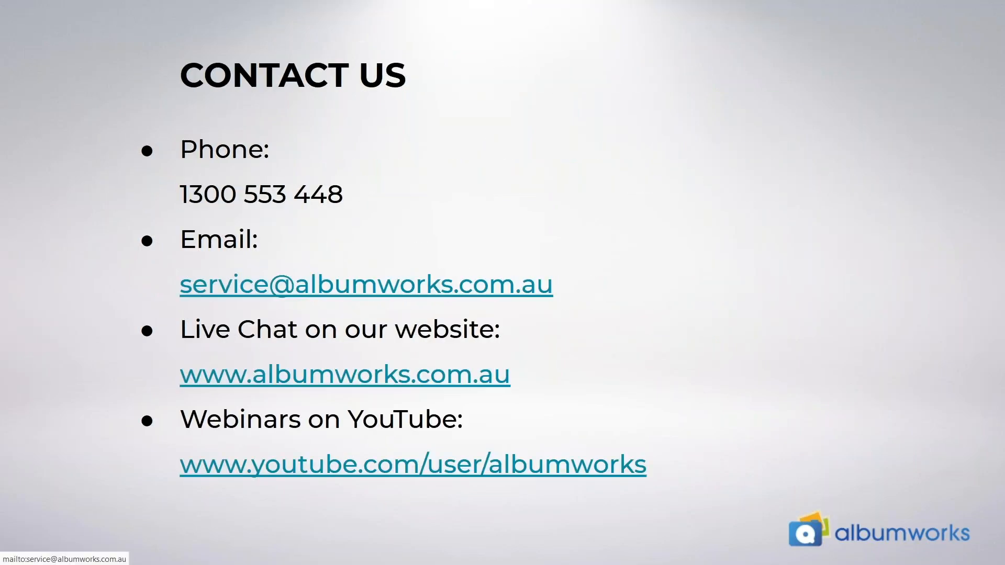
{"action": "key", "text": "Left"}
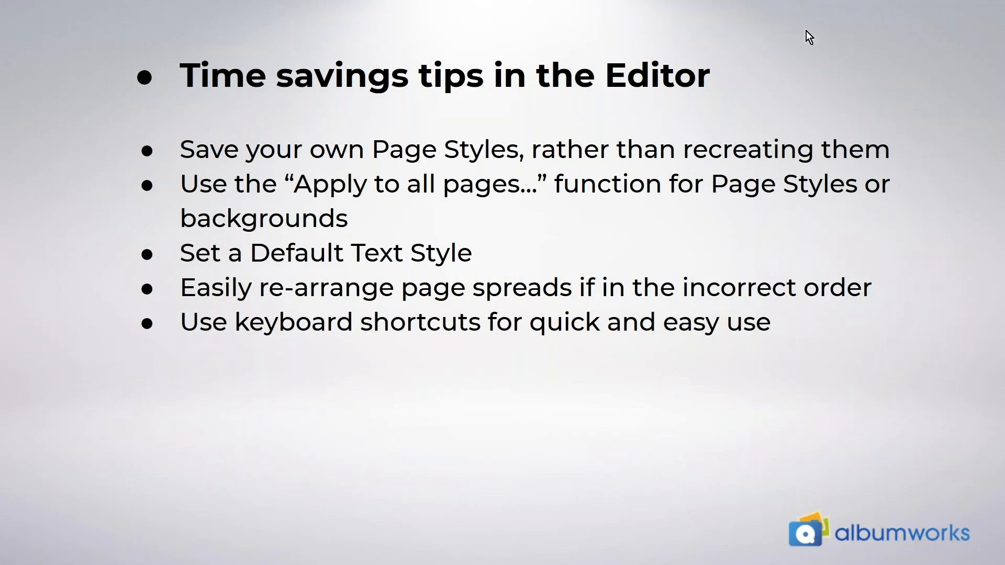